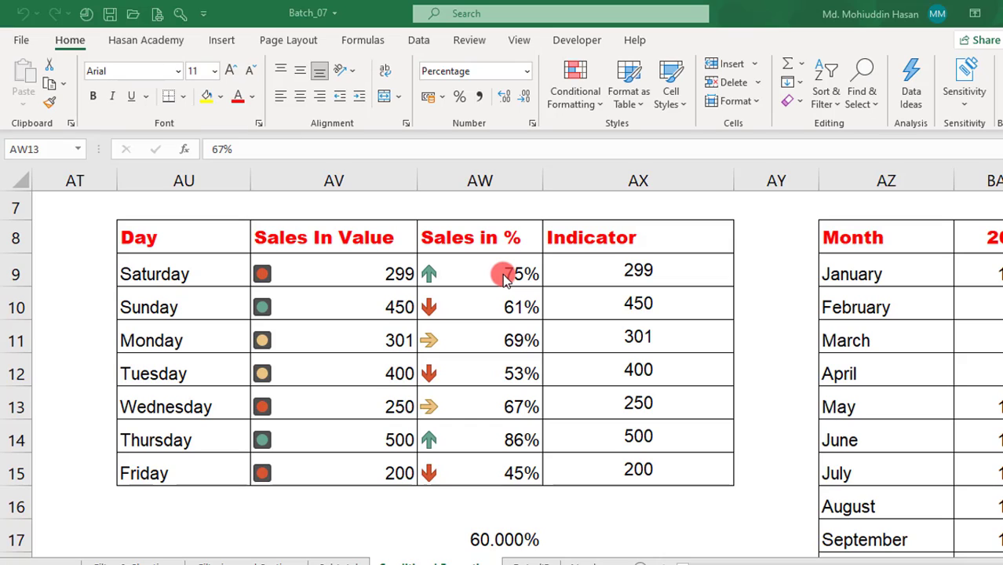
# - Clear the conditional formatting rules from the Sales in % values in AW9:AW15
pyautogui.click(506, 278)
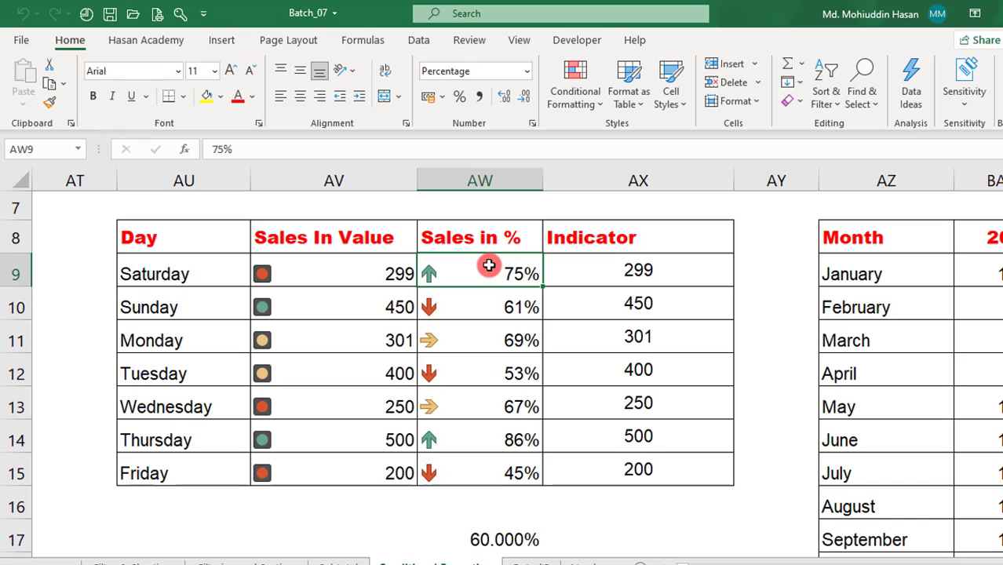
pyautogui.hotkey('shift', 'Down')
pyautogui.hotkey('shift', 'Down')
pyautogui.hotkey('shift', 'Down')
pyautogui.hotkey('shift', 'Down')
pyautogui.hotkey('shift', 'Down')
pyautogui.hotkey('shift', 'Down')
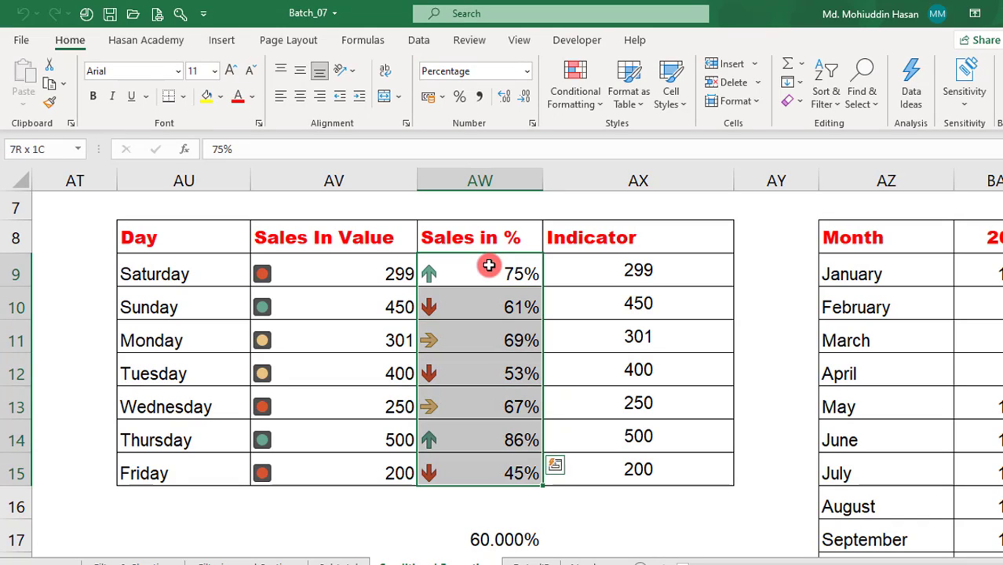
pyautogui.click(571, 106)
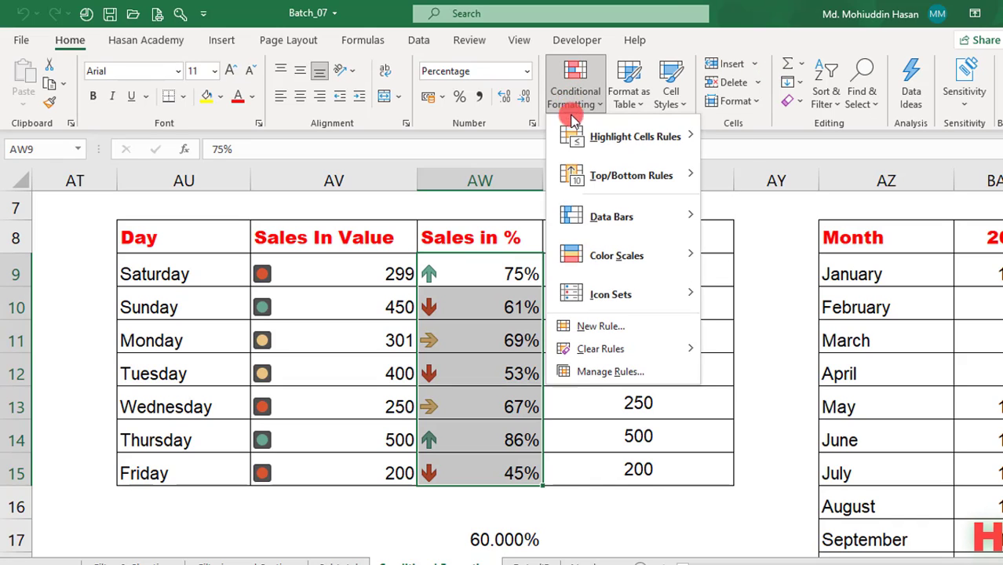
pyautogui.moveTo(630, 349)
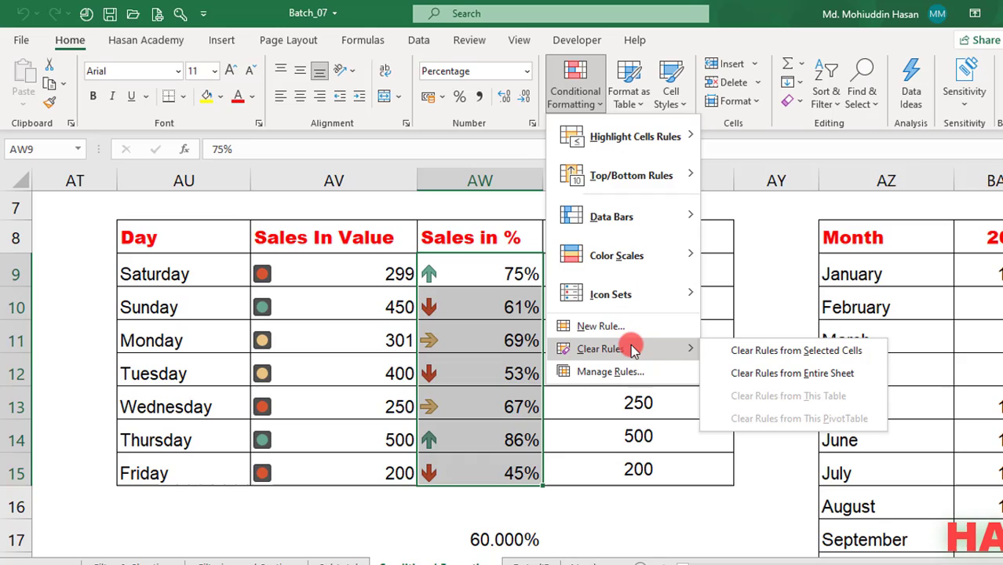
pyautogui.click(764, 351)
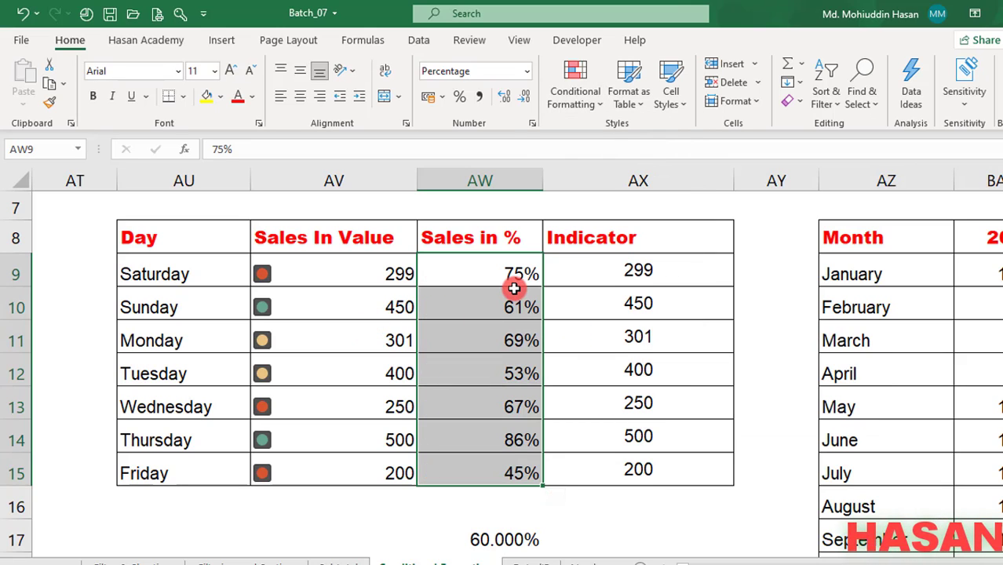
# - Apply the 3 Arrows (Colored) icon set to the Sales in % values in AW9:AW15
pyautogui.press('Right')
pyautogui.press('Left')
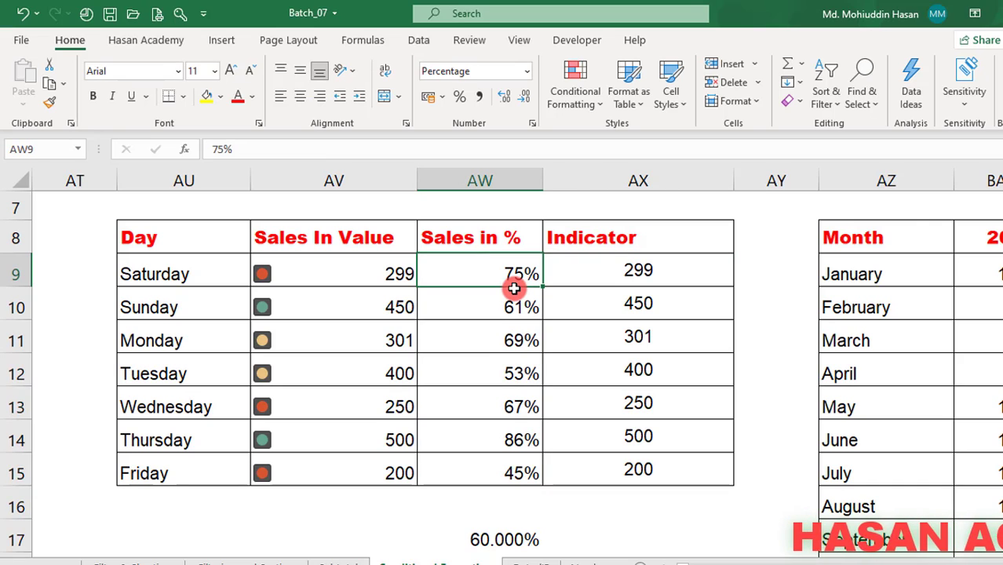
pyautogui.hotkey('shift', 'Down')
pyautogui.hotkey('shift', 'Down')
pyautogui.hotkey('shift', 'Down')
pyautogui.hotkey('shift', 'Down')
pyautogui.hotkey('shift', 'Down')
pyautogui.hotkey('shift', 'Down')
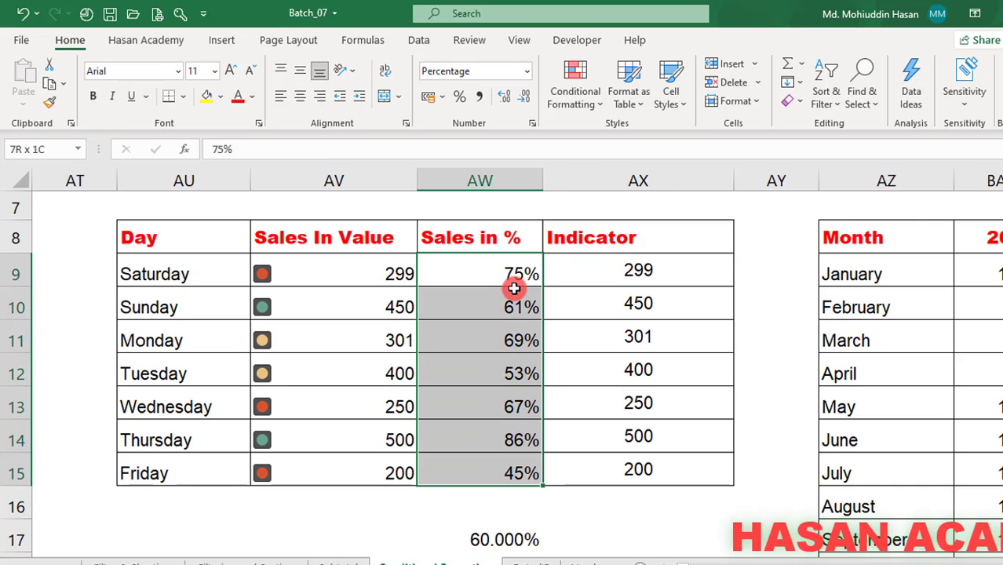
pyautogui.click(581, 110)
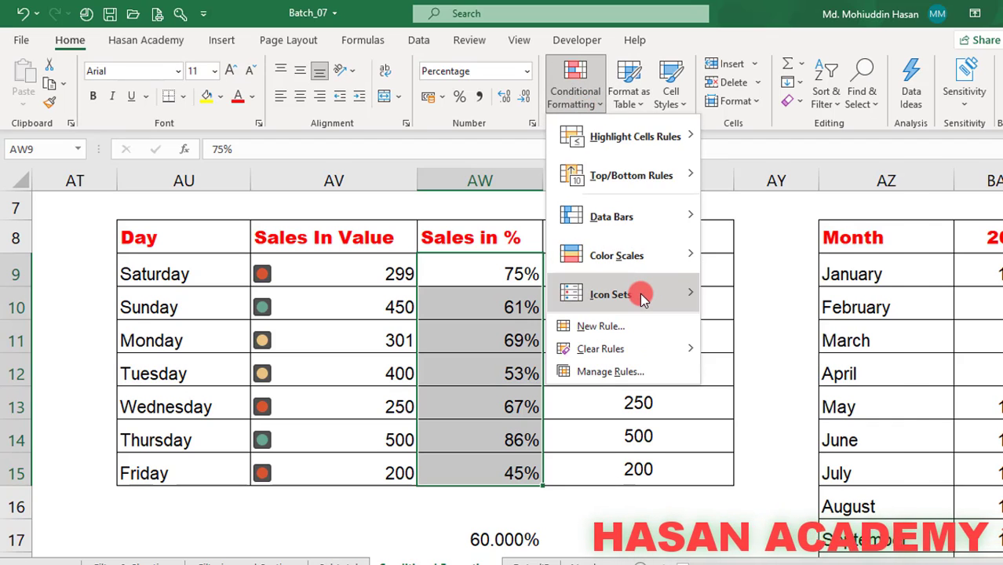
pyautogui.moveTo(640, 301)
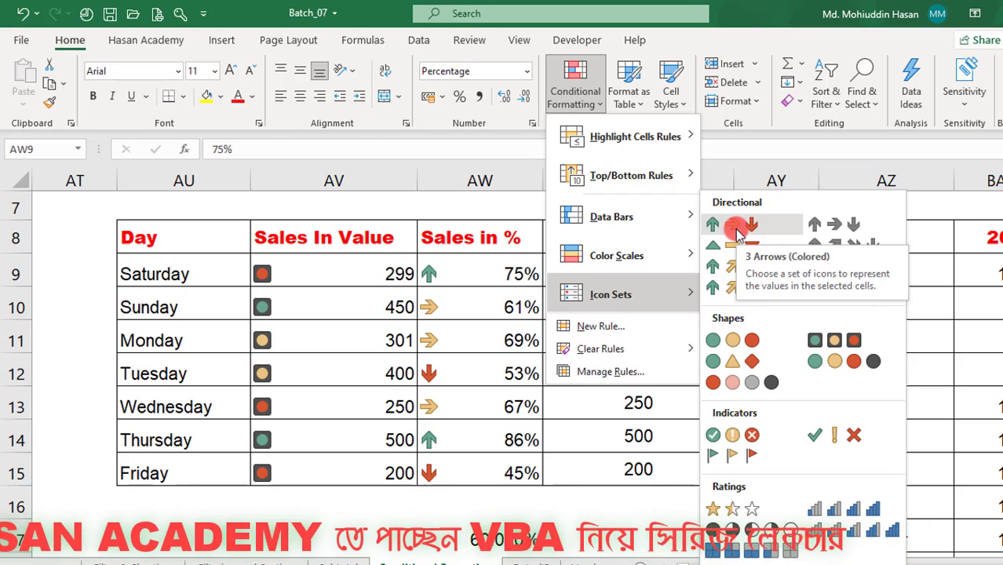
pyautogui.click(737, 229)
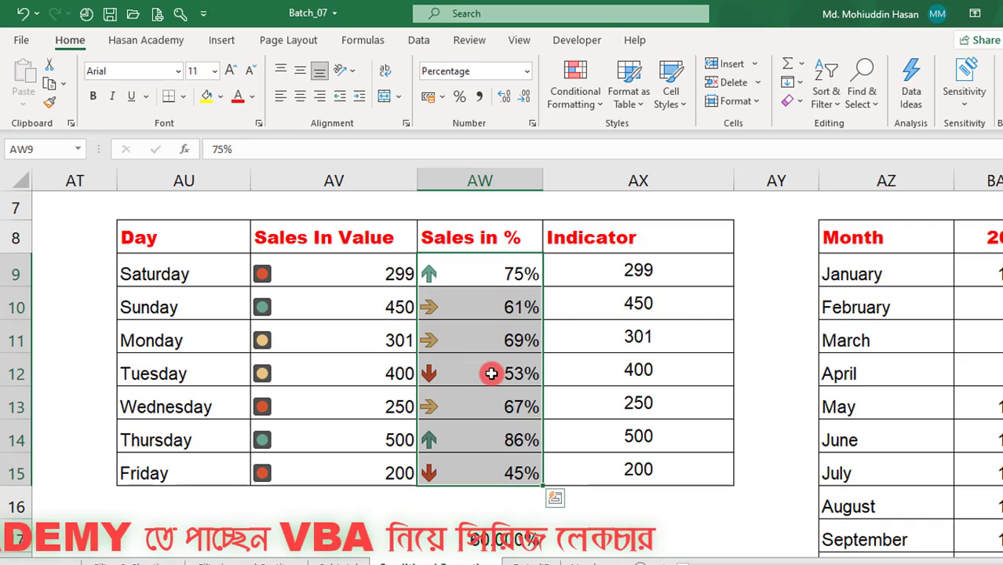
# - Examine which arrow icons the Saturday, Thursday, Wednesday, Monday and Sunday percentages receive
pyautogui.click(498, 278)
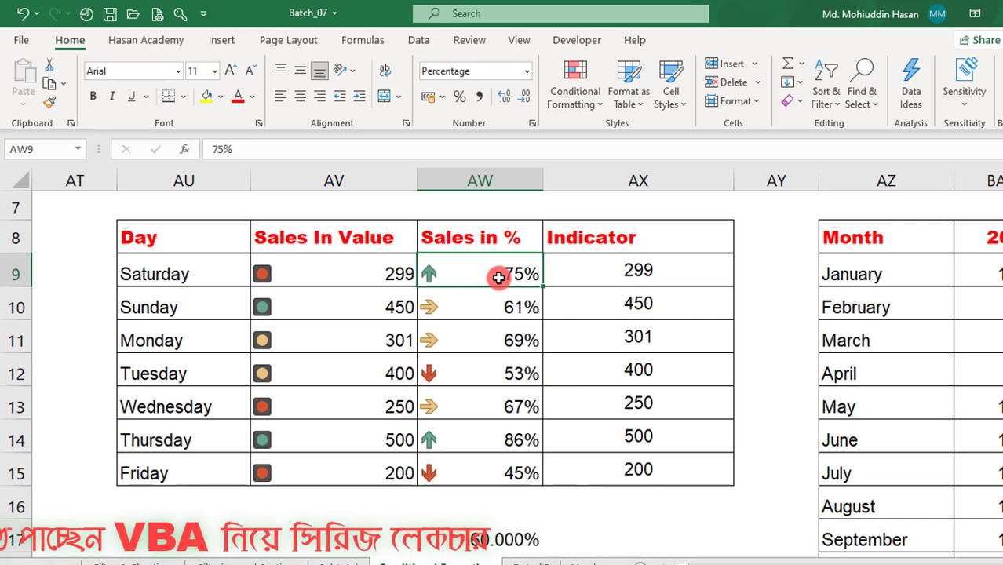
pyautogui.click(518, 432)
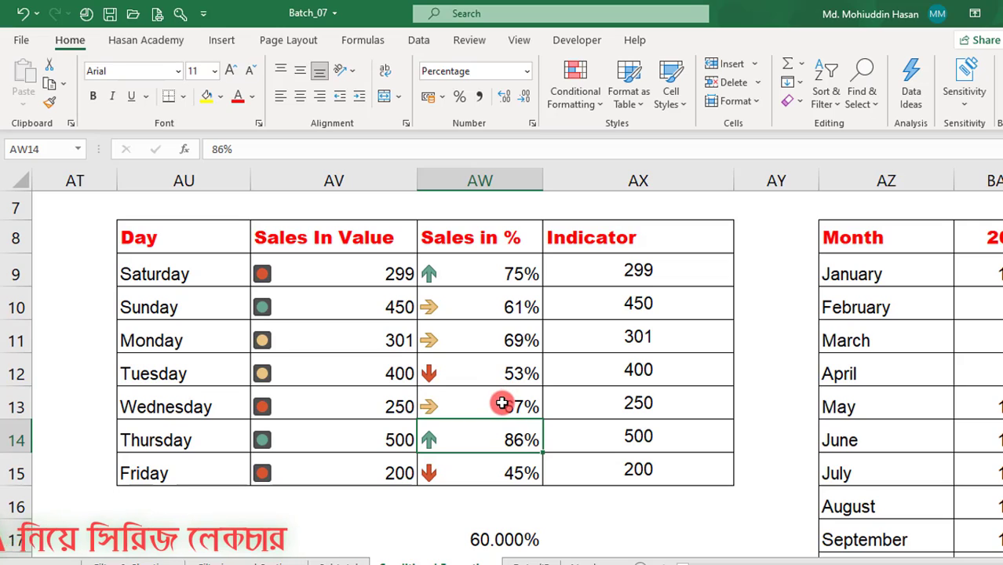
pyautogui.click(502, 403)
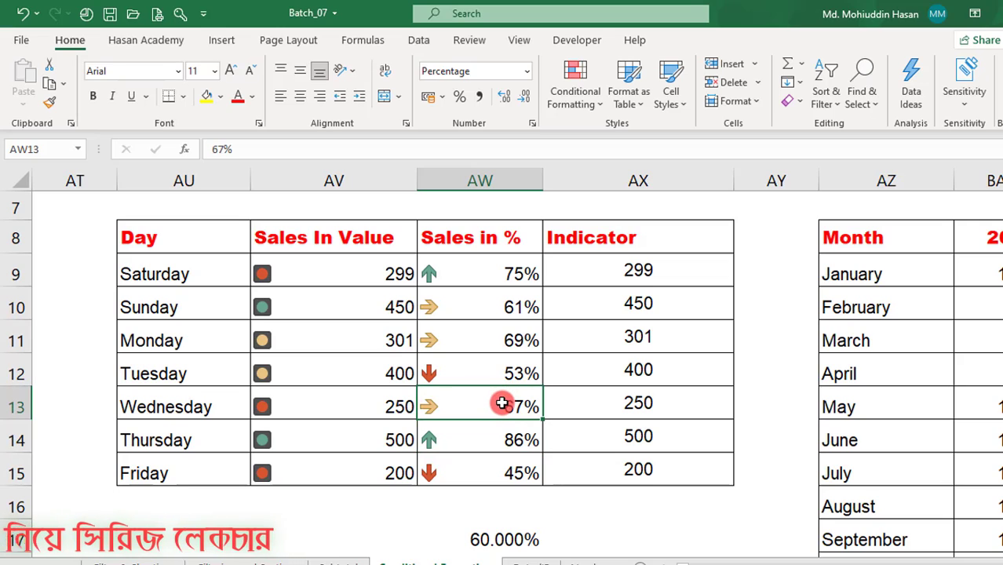
pyautogui.click(502, 342)
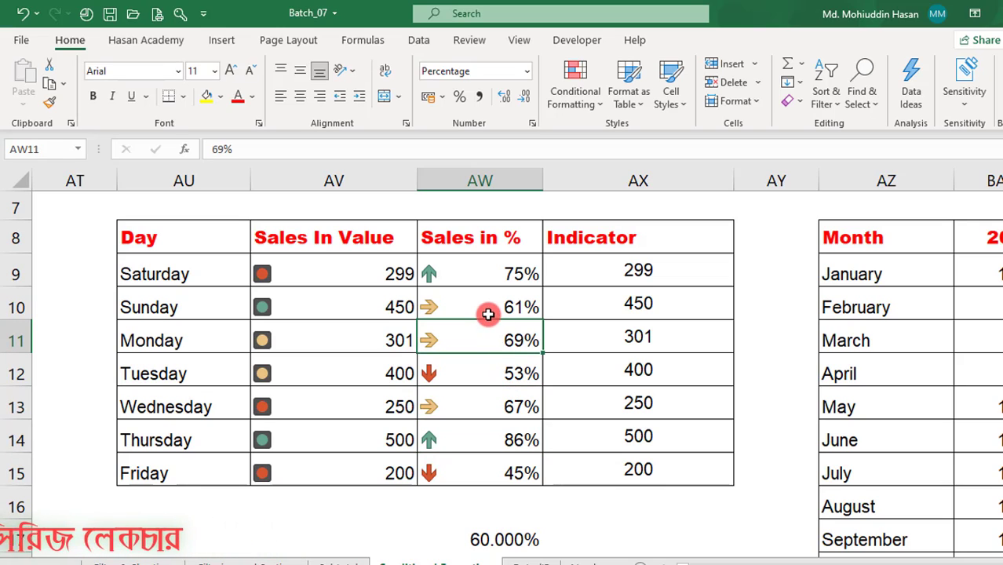
pyautogui.click(488, 312)
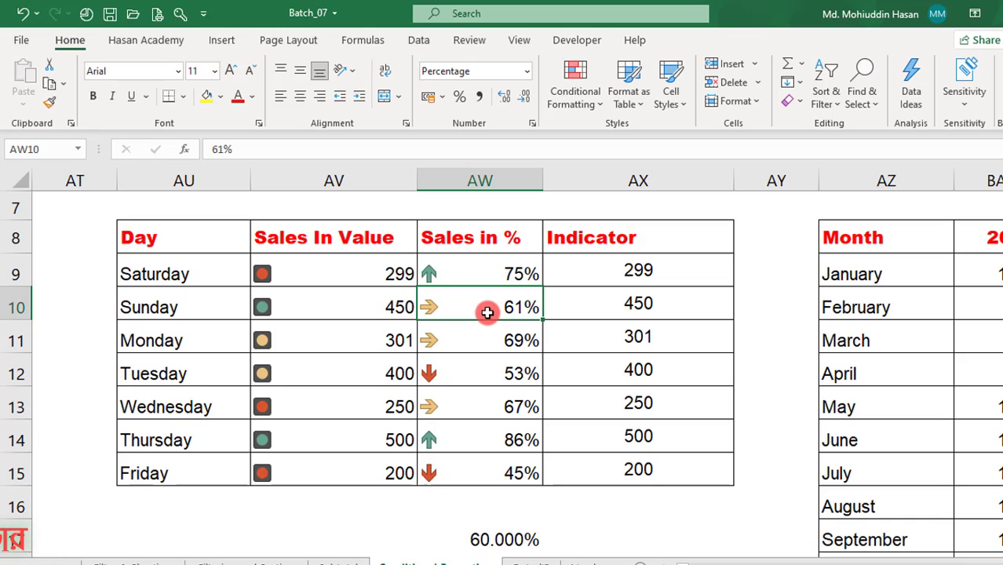
# - Open the icon set rule applied to the Sales in % range AW9:AW15 for editing
pyautogui.press('Up')
pyautogui.press('Up')
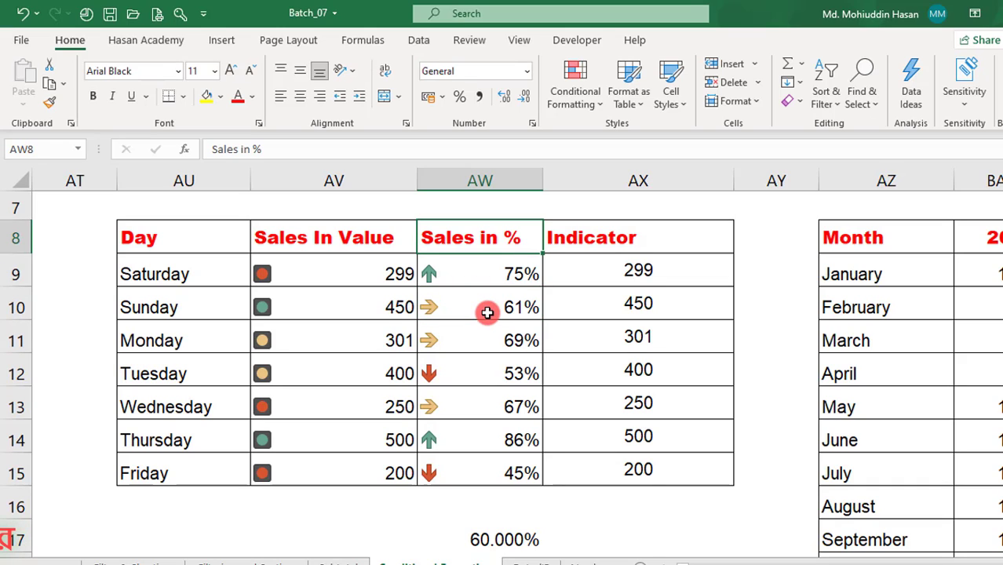
pyautogui.press('Down')
pyautogui.hotkey('shift', 'Down')
pyautogui.hotkey('shift', 'Down')
pyautogui.hotkey('shift', 'Down')
pyautogui.hotkey('shift', 'Down')
pyautogui.hotkey('shift', 'Down')
pyautogui.hotkey('shift', 'Down')
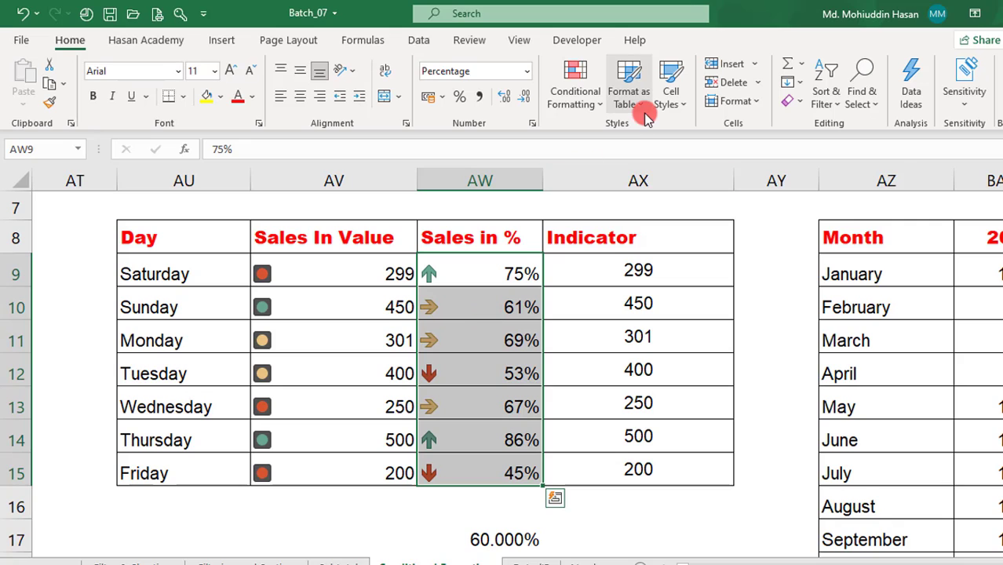
pyautogui.click(601, 110)
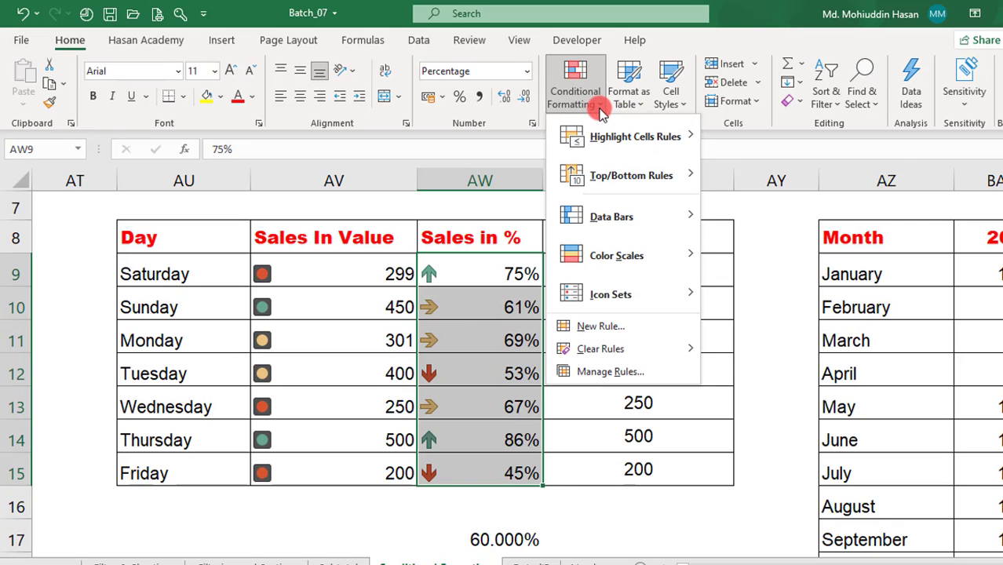
pyautogui.click(634, 372)
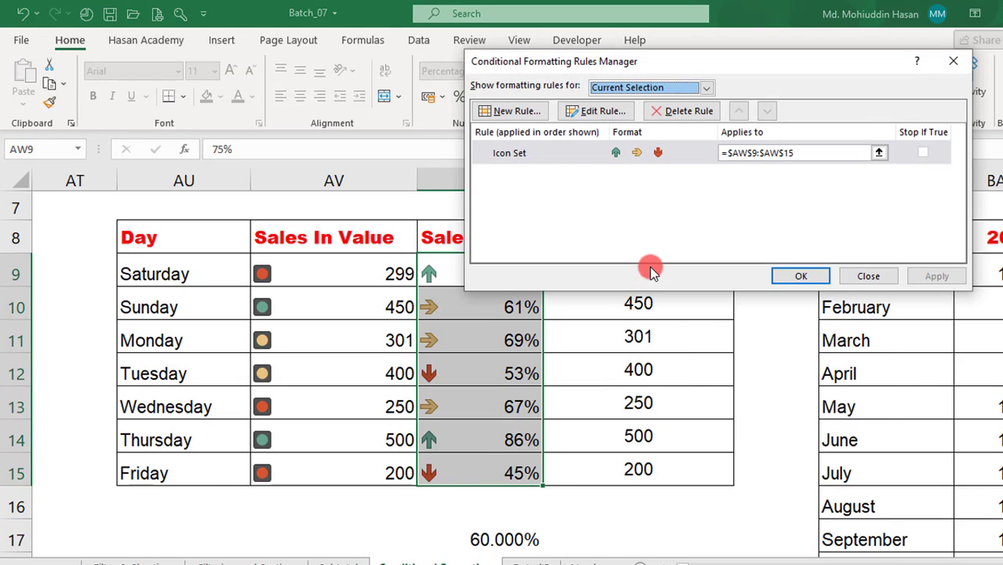
pyautogui.click(603, 112)
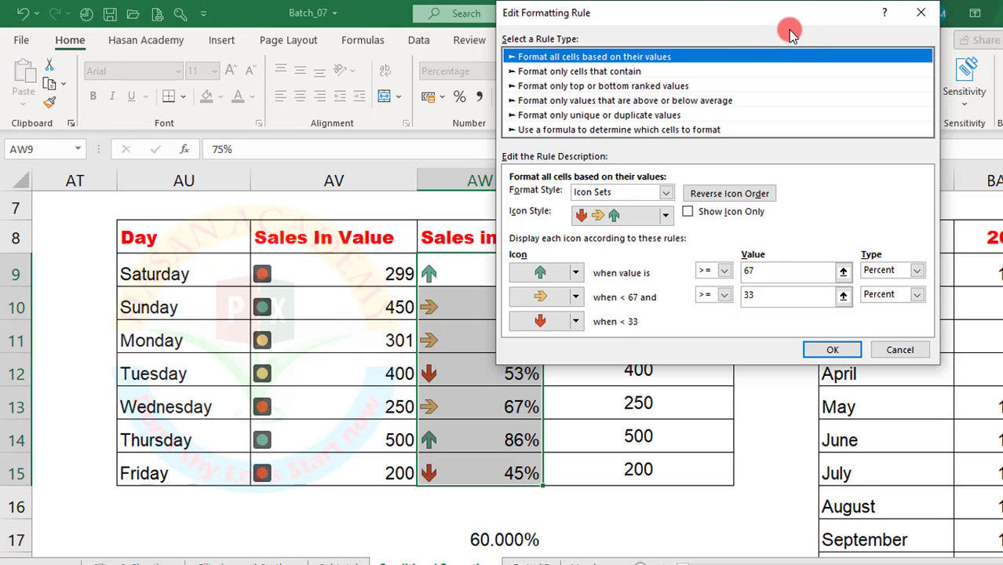
pyautogui.moveTo(770, 6); pyautogui.dragTo(855, 152)
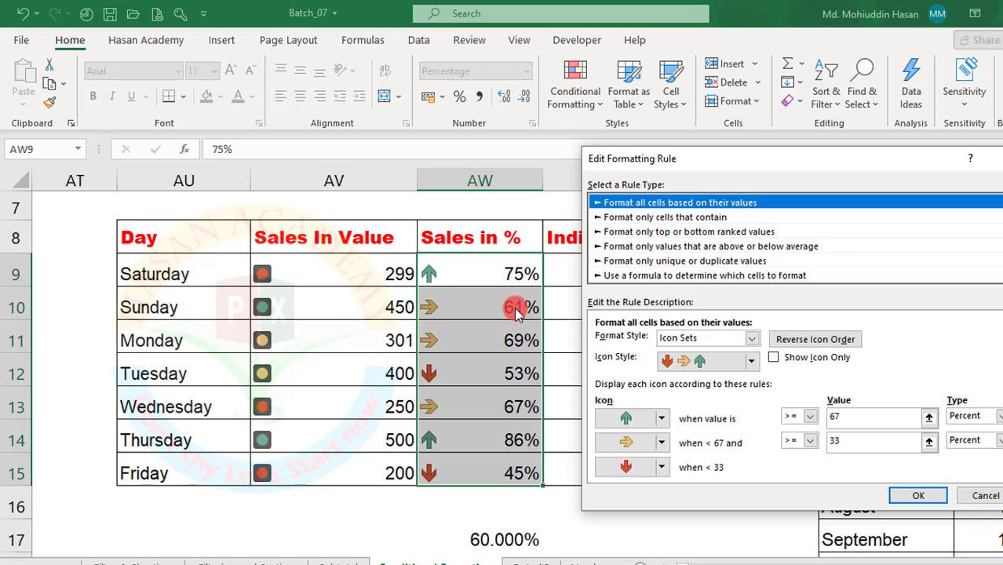
# - Set the icon rule's thresholds to 70 percent for the green arrow and 50 percent for the yellow arrow, and apply it
pyautogui.doubleClick(834, 443)
pyautogui.press('BackSpace')
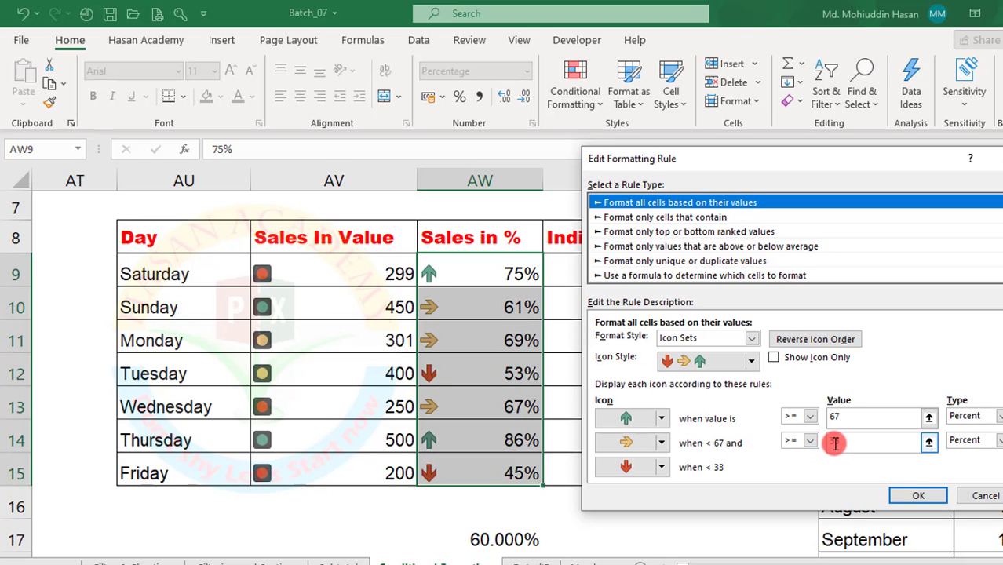
pyautogui.write('33')
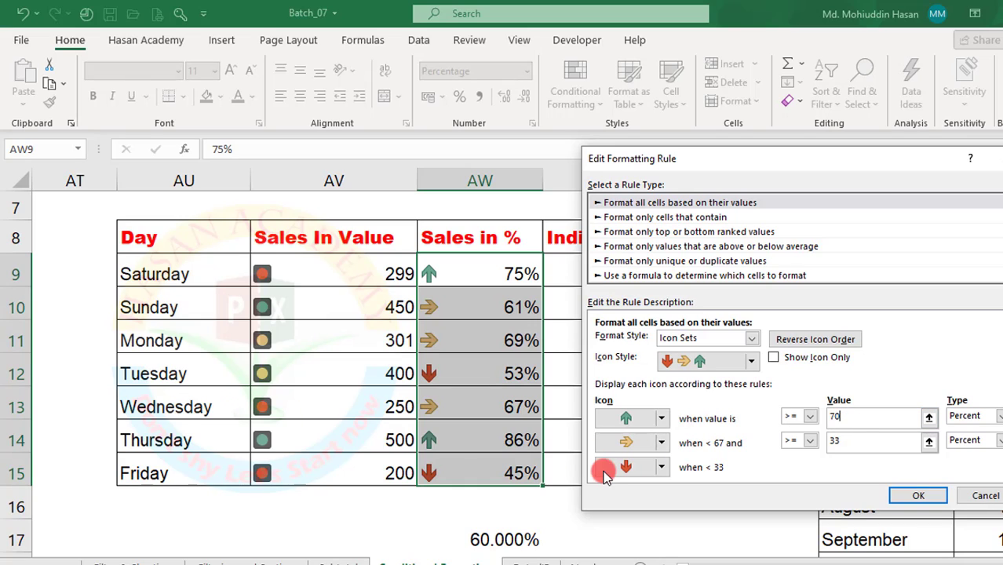
pyautogui.click(861, 443)
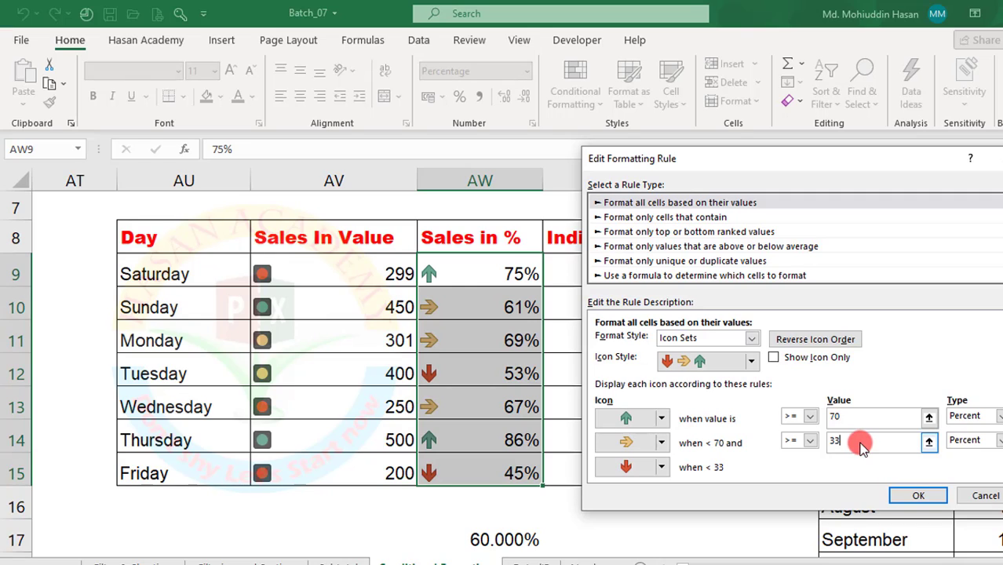
pyautogui.press('BackSpace')
pyautogui.press('BackSpace')
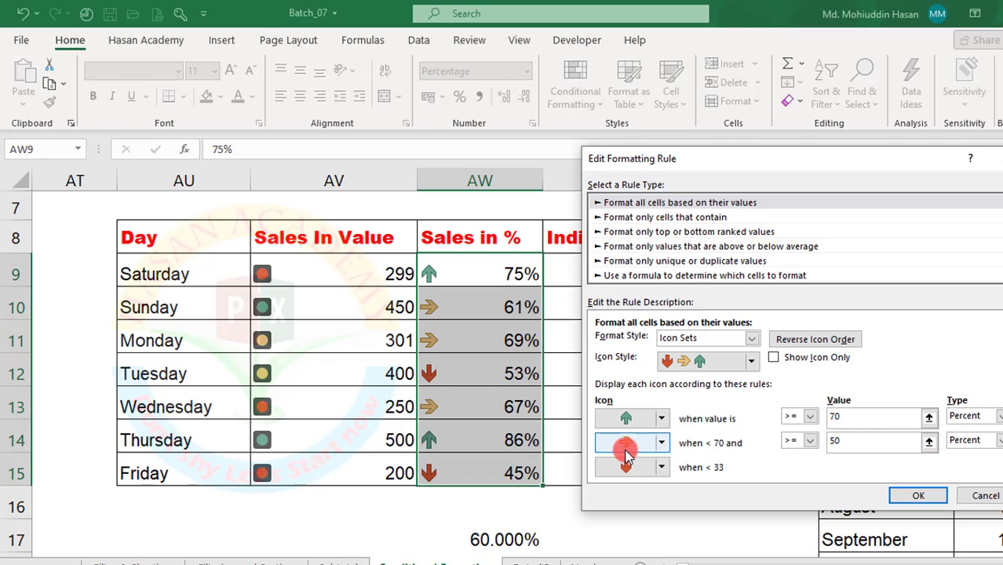
pyautogui.click(877, 416)
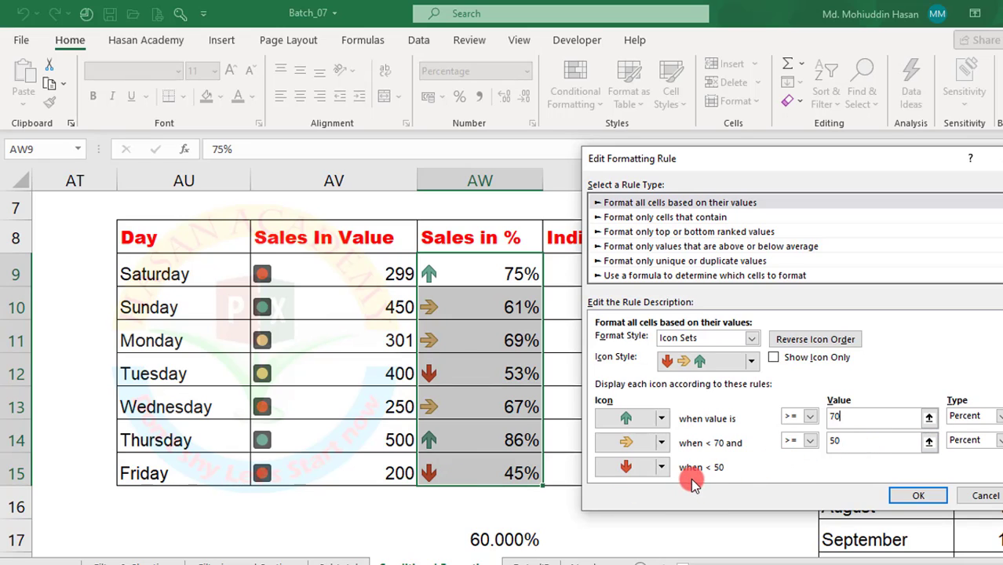
pyautogui.click(847, 441)
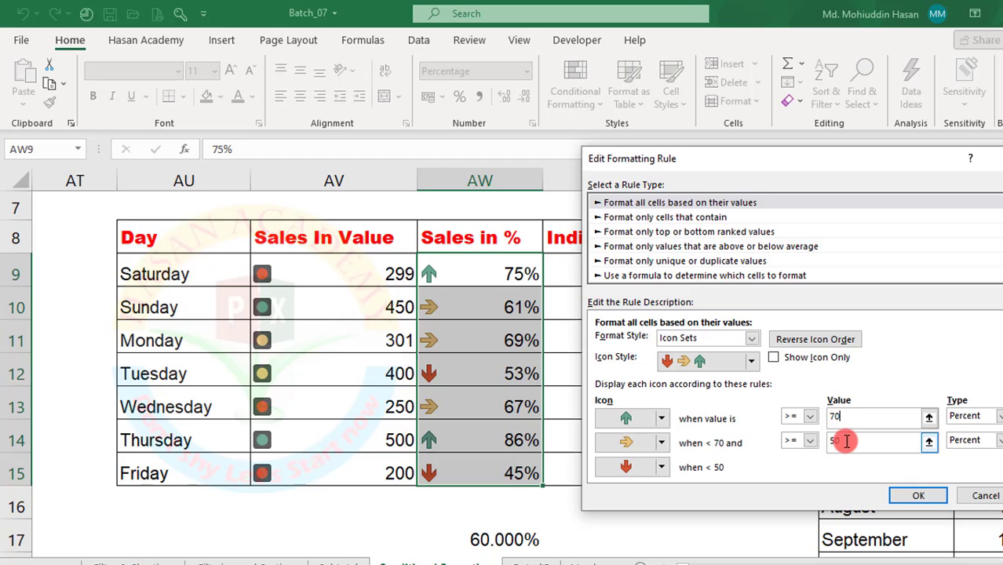
pyautogui.click(913, 493)
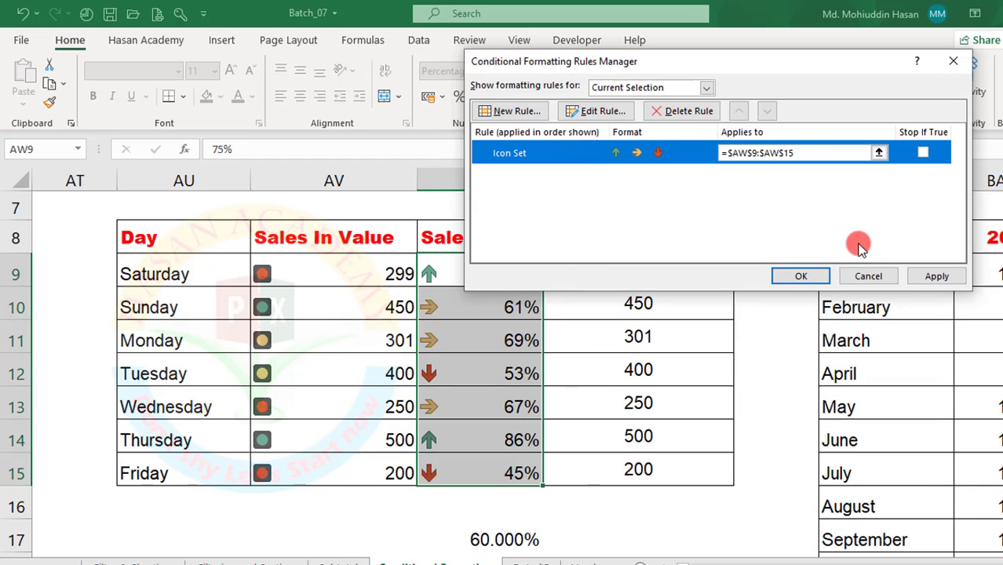
pyautogui.click(933, 276)
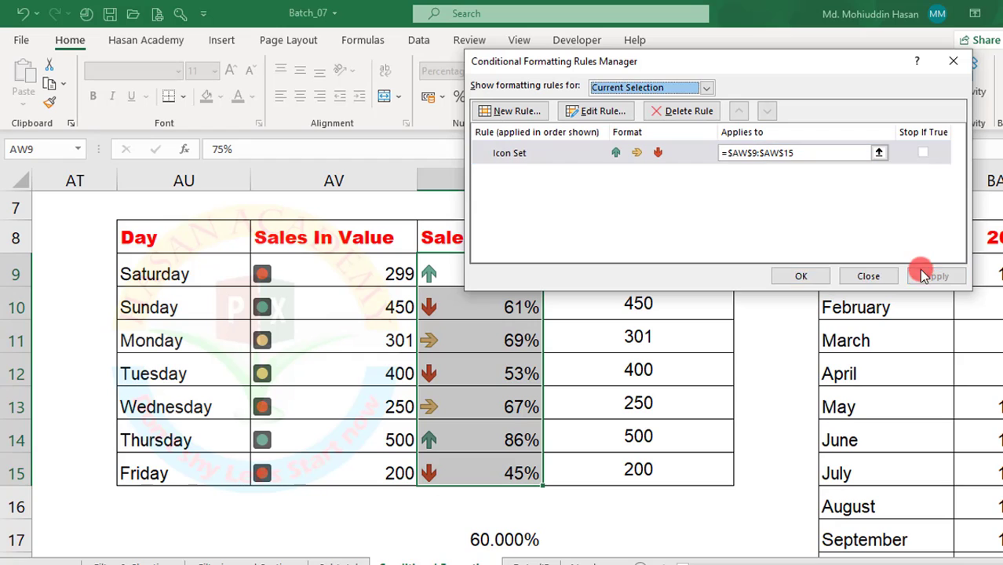
pyautogui.click(802, 277)
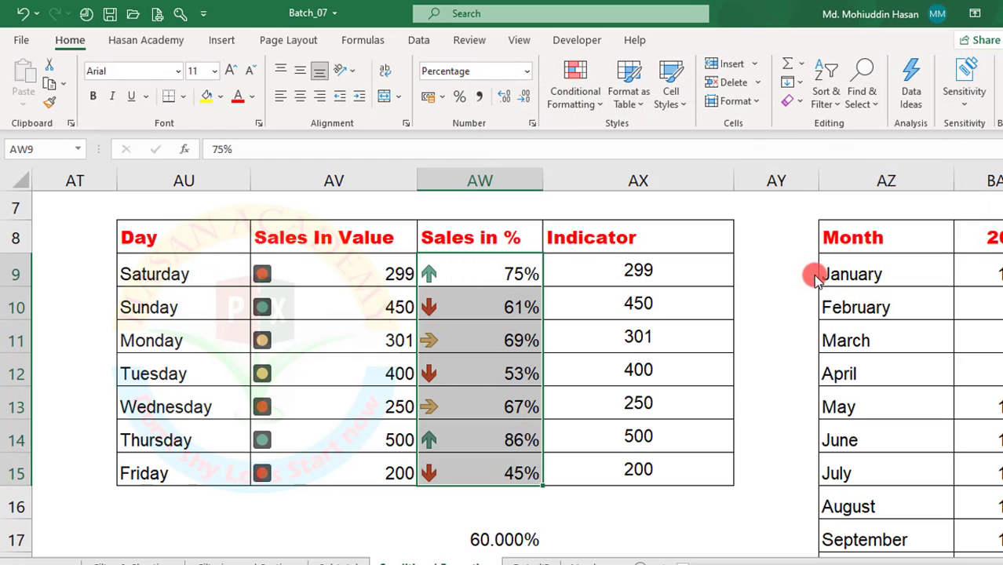
# - Check the arrow icons of the Sales in % values against the edited thresholds
pyautogui.click(524, 272)
pyautogui.press('Down')
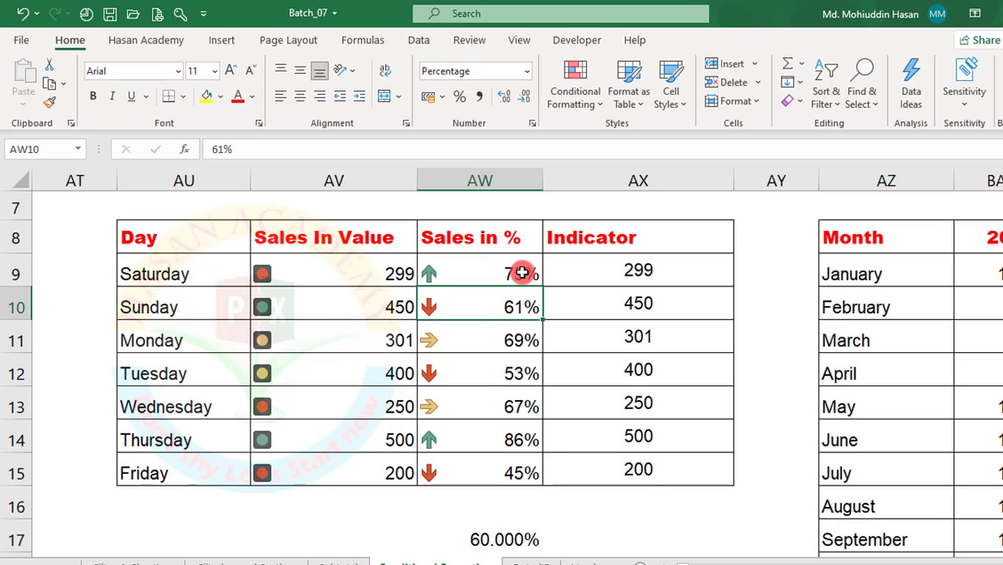
pyautogui.click(477, 341)
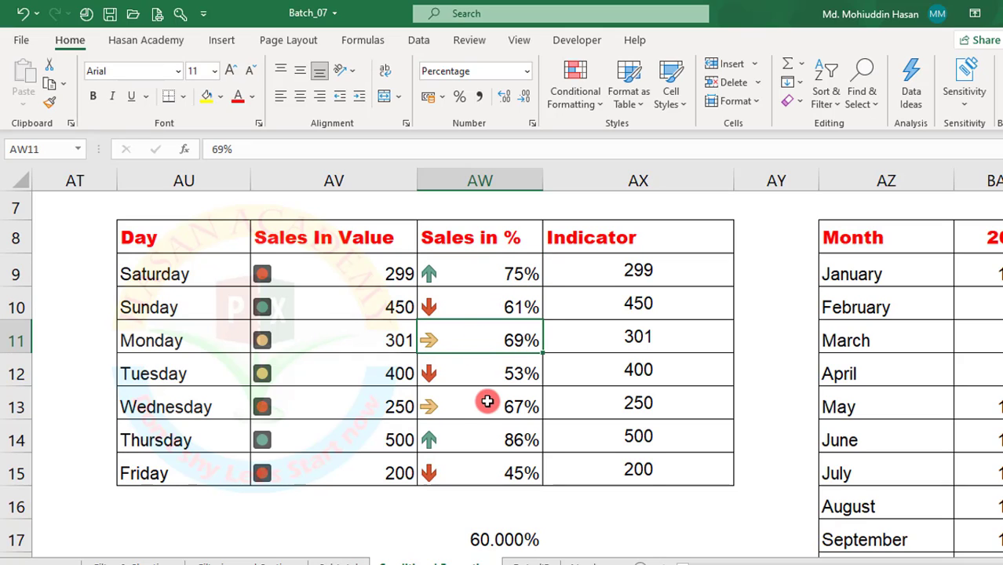
pyautogui.click(487, 400)
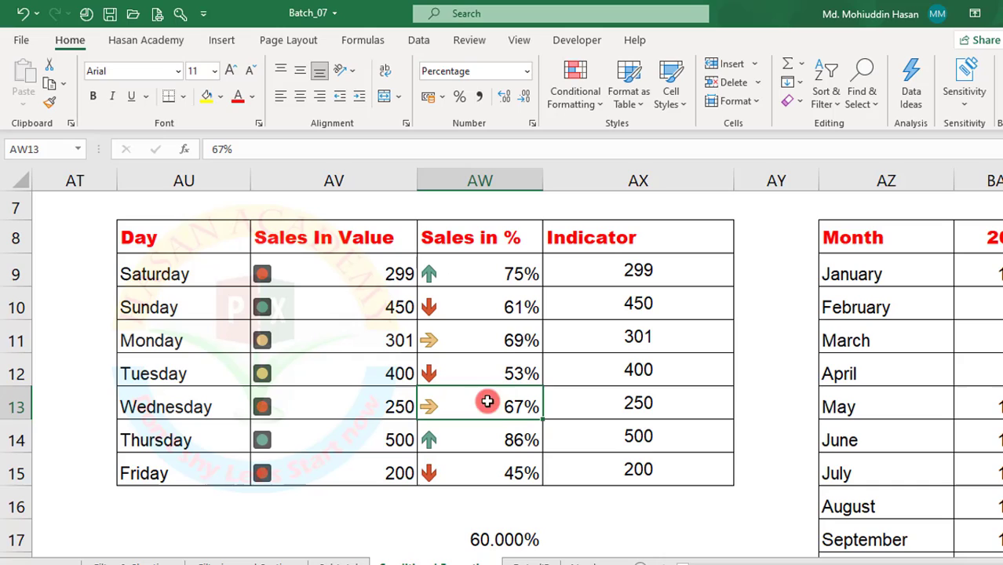
pyautogui.click(514, 336)
pyautogui.click(515, 407)
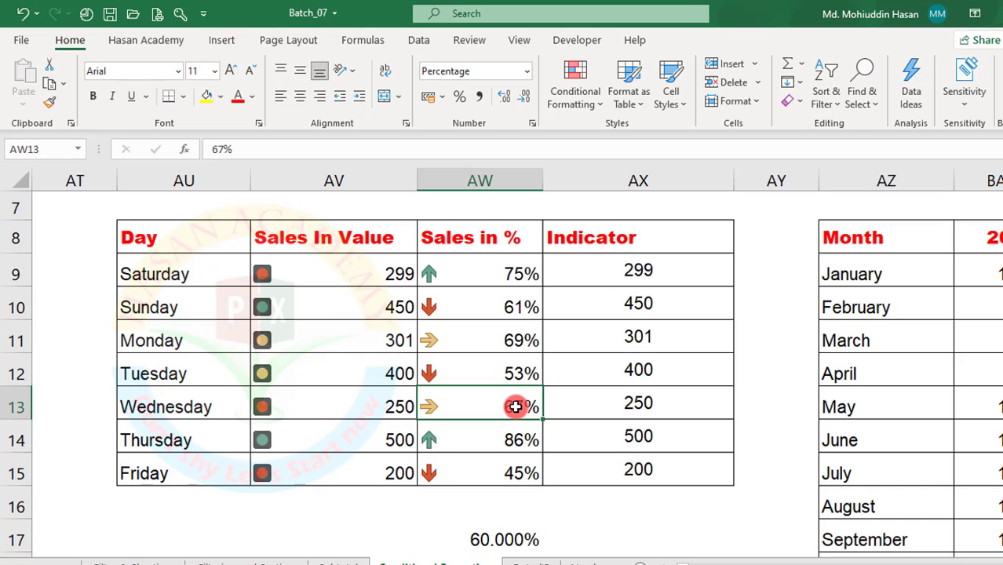
# - Check the conditional formatting rule that covers the Sales in % range AW9:AW15, leaving the rule as it is
pyautogui.press('Up')
pyautogui.press('Up')
pyautogui.press('Up')
pyautogui.press('Up')
pyautogui.hotkey('shift', 'Down')
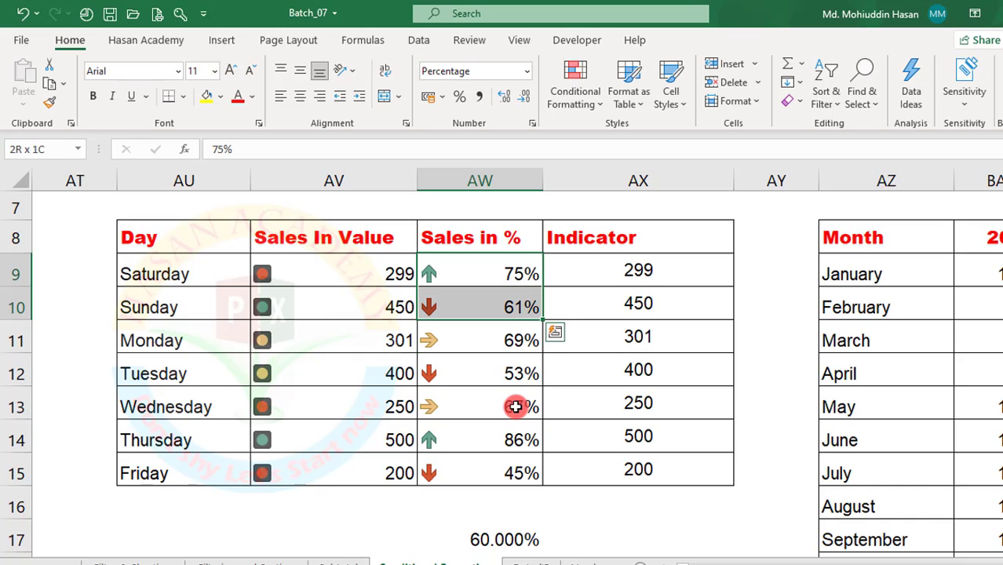
pyautogui.hotkey('shift', 'Down')
pyautogui.hotkey('shift', 'Down')
pyautogui.hotkey('shift', 'Down')
pyautogui.hotkey('shift', 'Down')
pyautogui.hotkey('shift', 'Down')
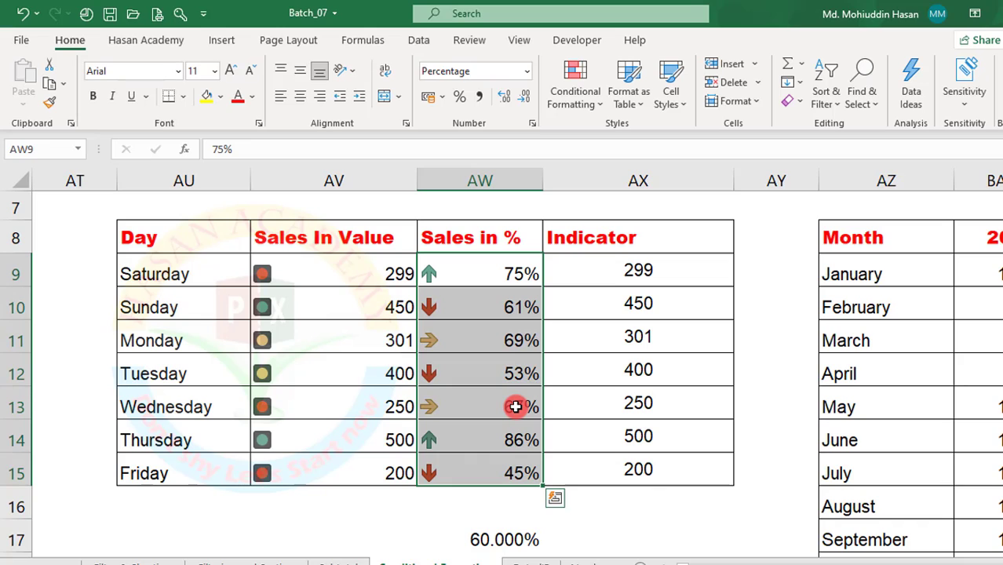
pyautogui.click(576, 86)
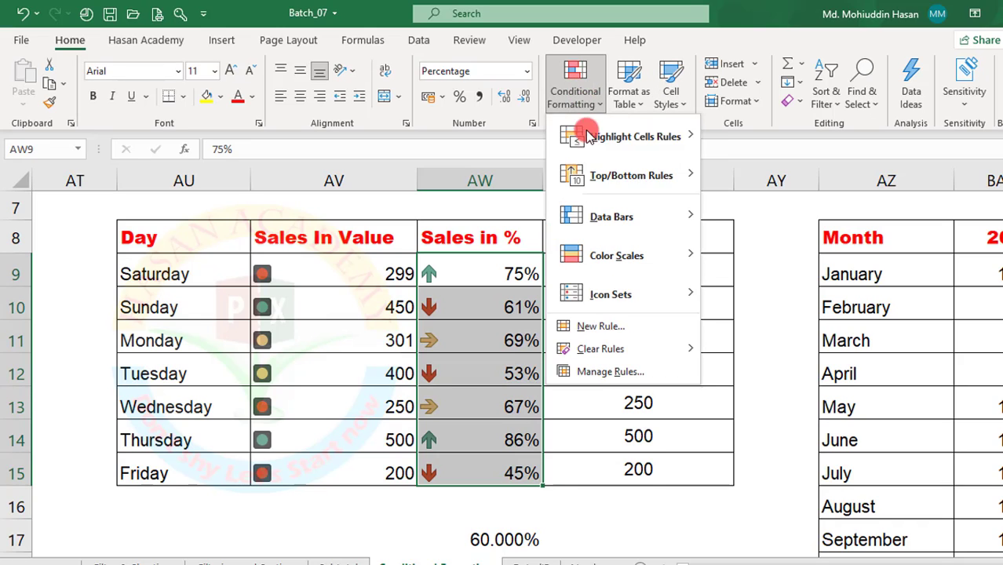
pyautogui.click(603, 375)
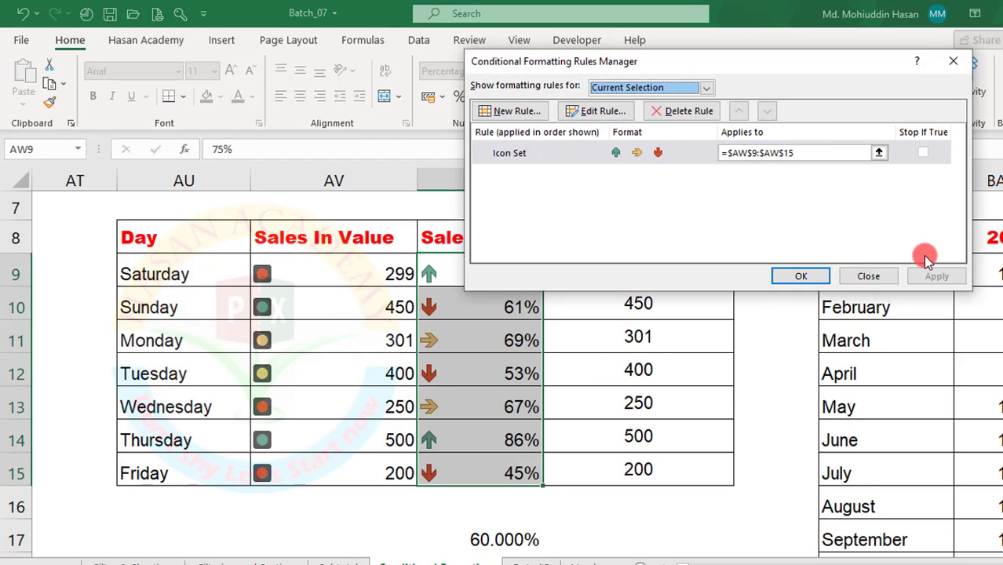
pyautogui.click(855, 276)
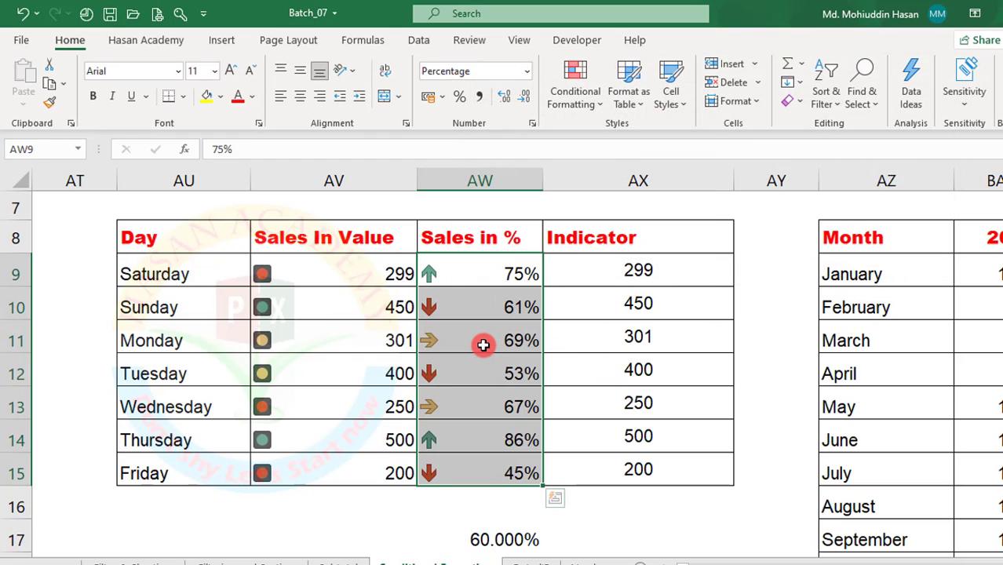
# - Set Friday's Sales in % value in AW15 to 33% and compare the arrows in the column
pyautogui.click(483, 345)
pyautogui.press('Down')
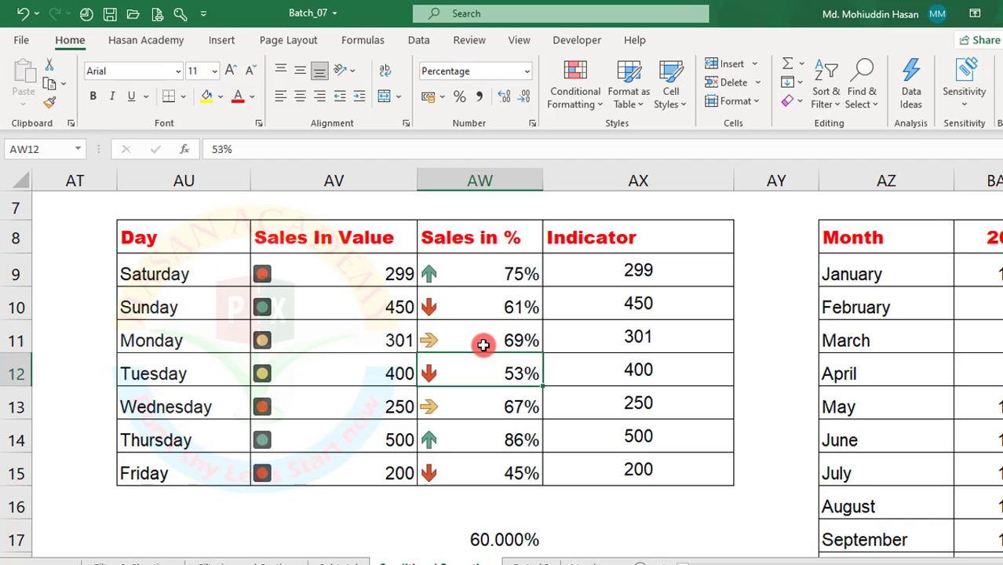
pyautogui.press('Down')
pyautogui.press('Down')
pyautogui.press('Down')
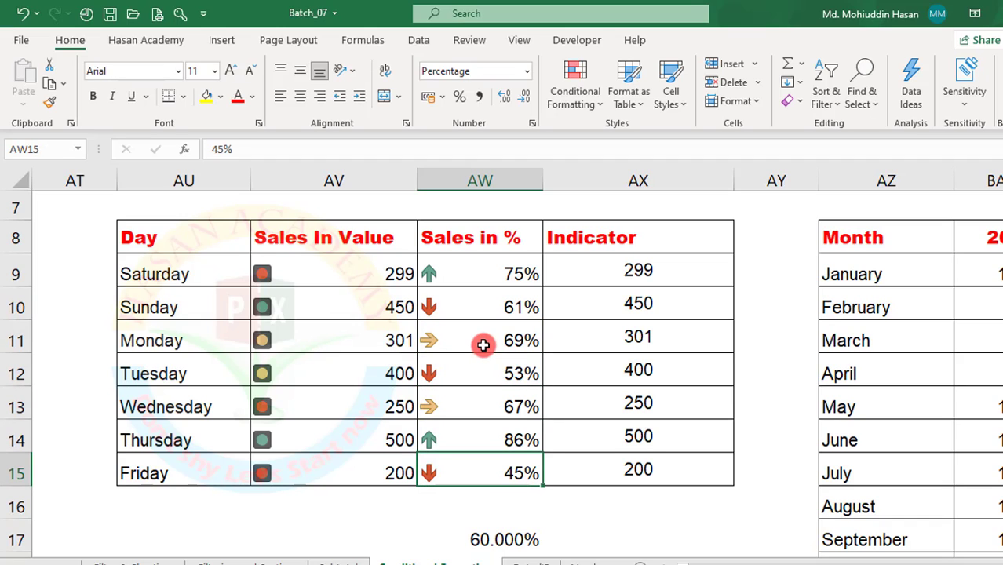
pyautogui.write('33')
pyautogui.press('Return')
pyautogui.press('Up')
pyautogui.press('Up')
pyautogui.press('Up')
pyautogui.press('Up')
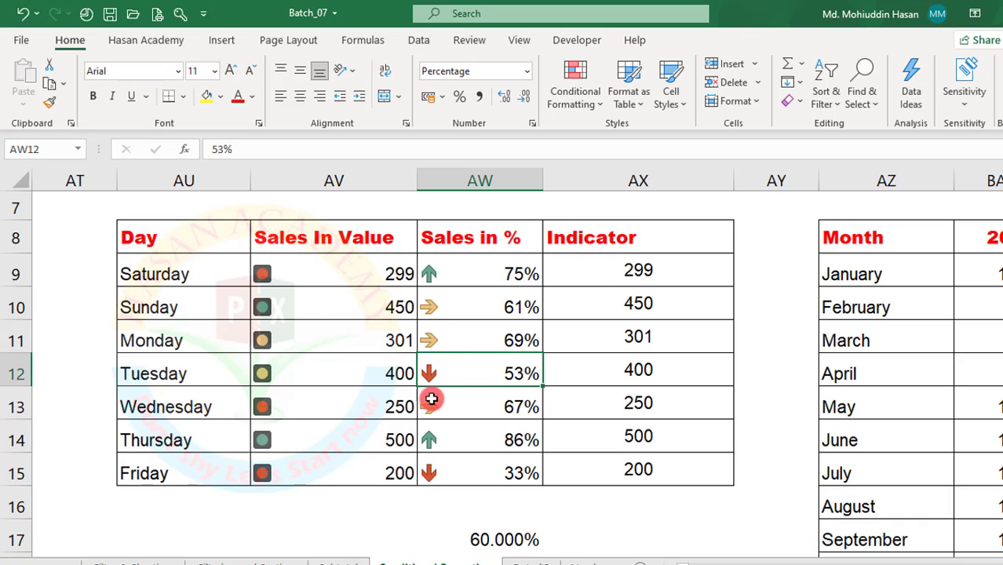
pyautogui.click(502, 335)
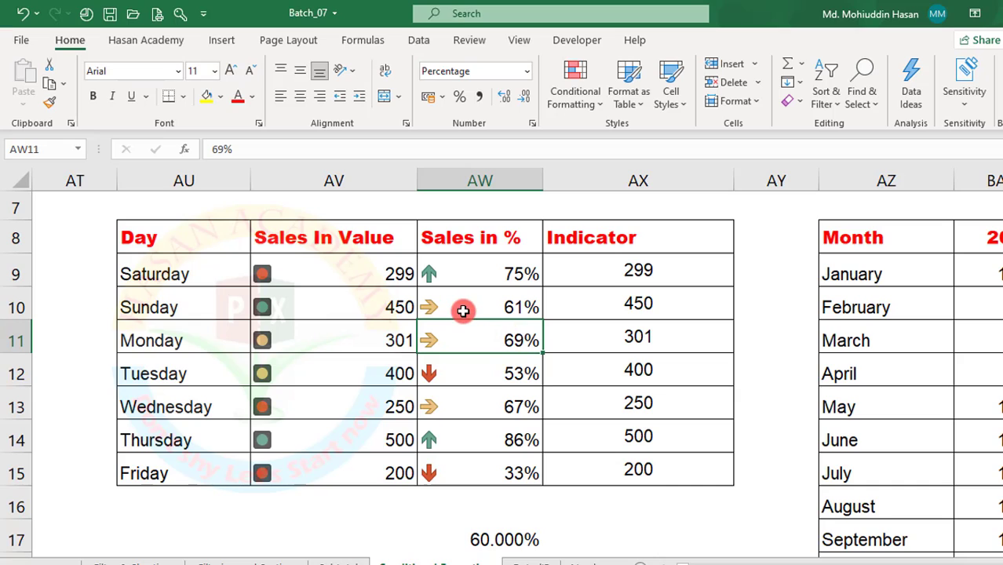
# - Set Thursday's Sales in % value in AW14 to 72% and compare the arrows in the column
pyautogui.click(488, 433)
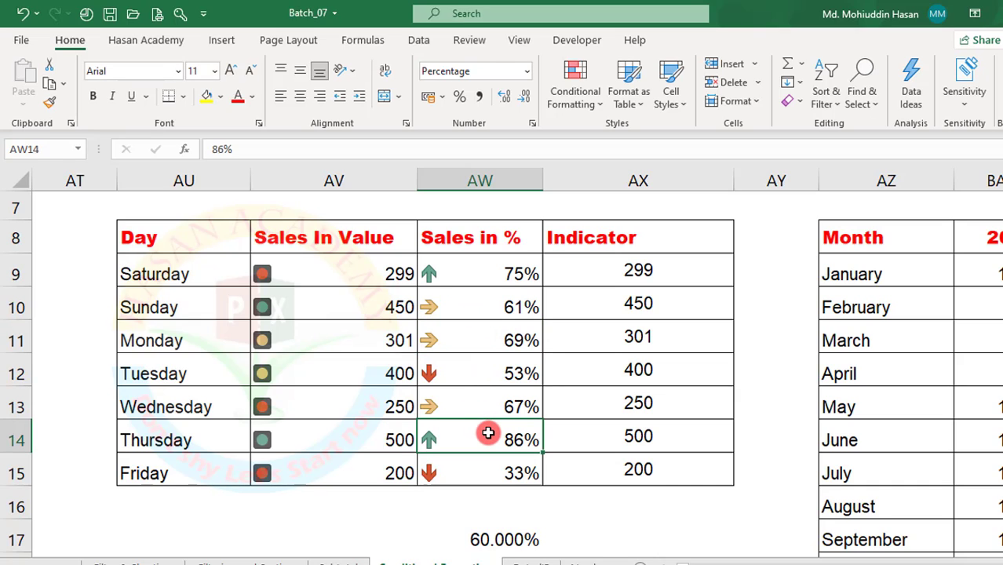
pyautogui.write('72')
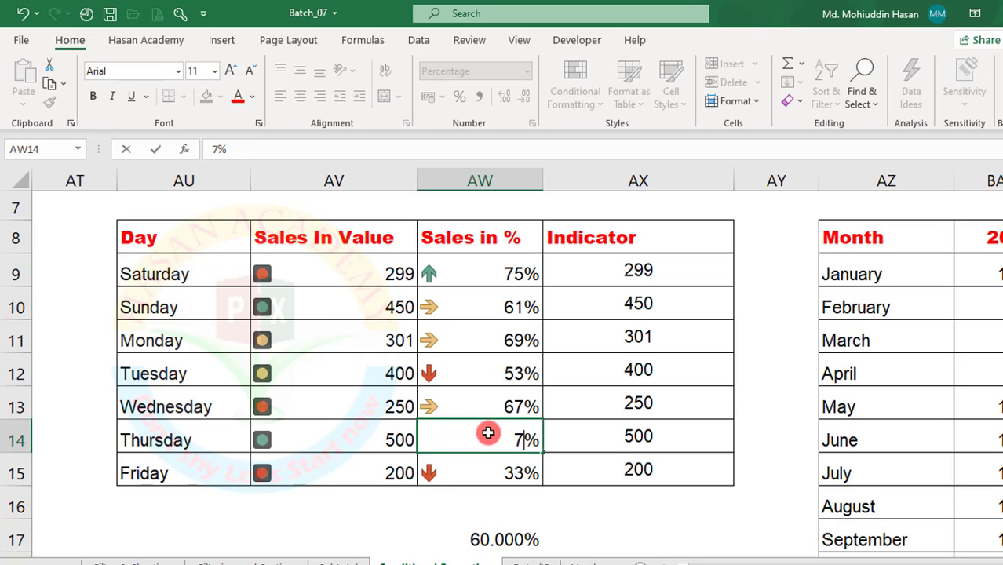
pyautogui.press('Return')
pyautogui.press('Up')
pyautogui.press('Up')
pyautogui.press('Up')
pyautogui.press('Up')
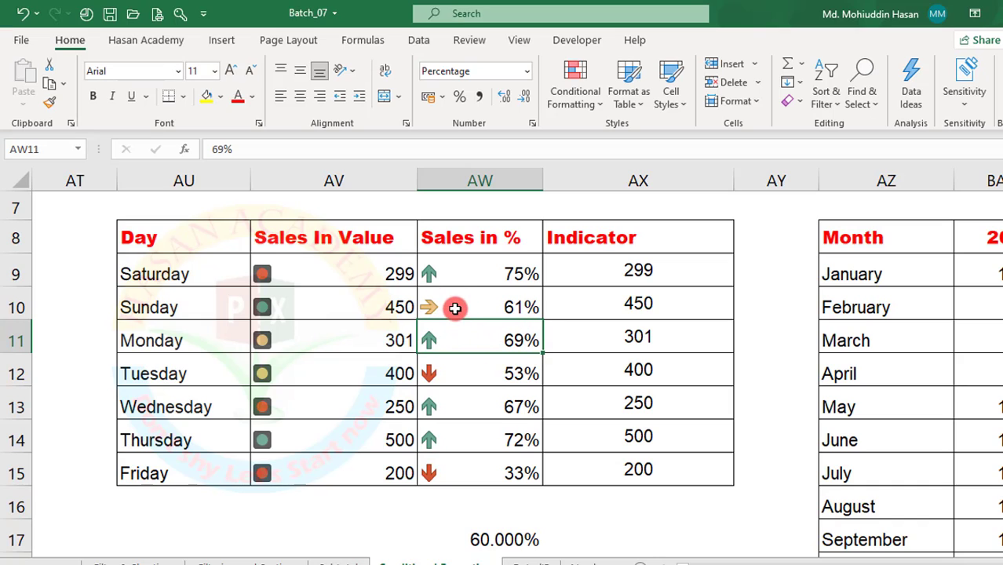
# - Set Friday's Sales in % value in AW15 to 23% and go back up through the column's arrows
pyautogui.click(509, 470)
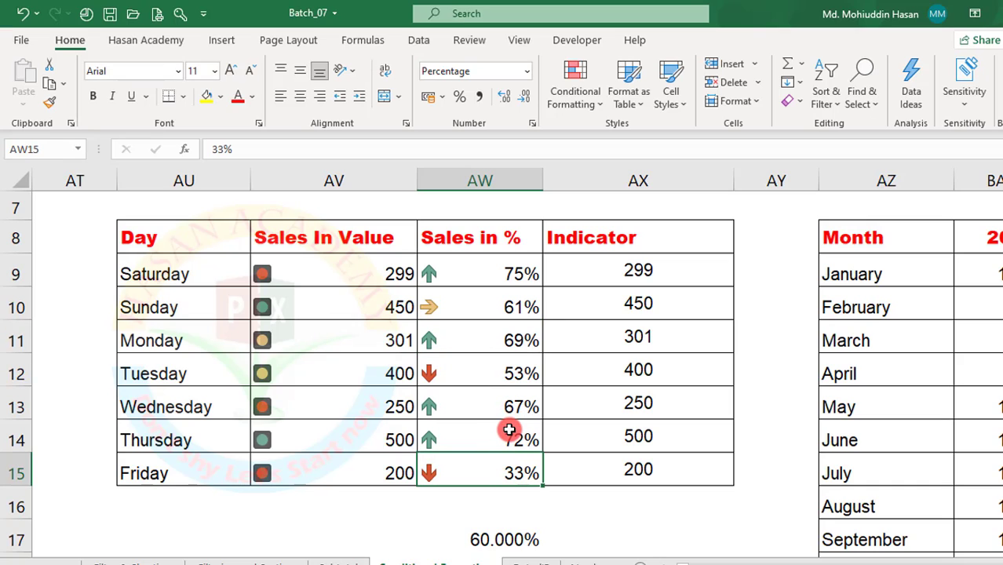
pyautogui.write('23')
pyautogui.press('Return')
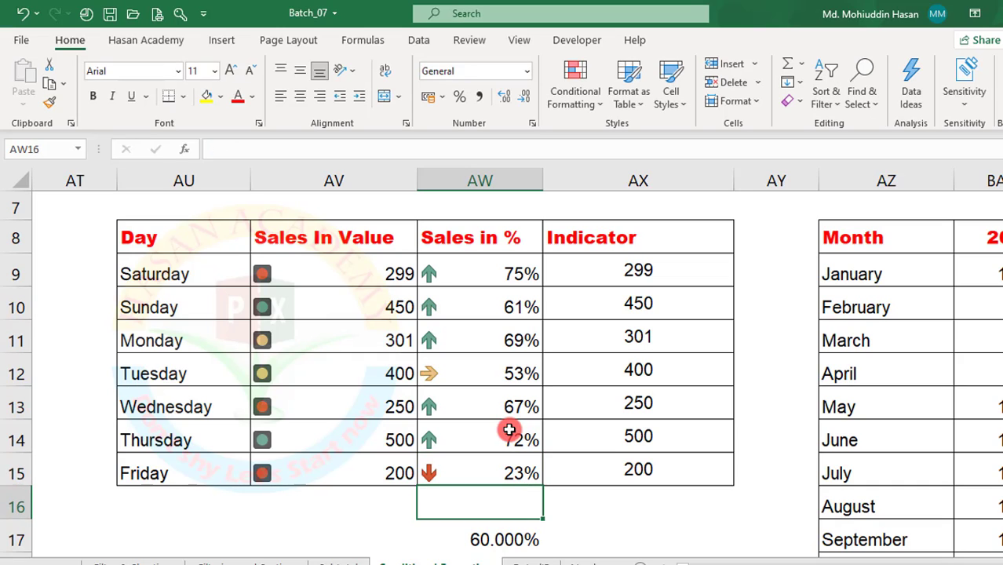
pyautogui.press('Up')
pyautogui.press('Up')
pyautogui.press('Up')
pyautogui.press('Up')
pyautogui.press('Up')
pyautogui.press('Up')
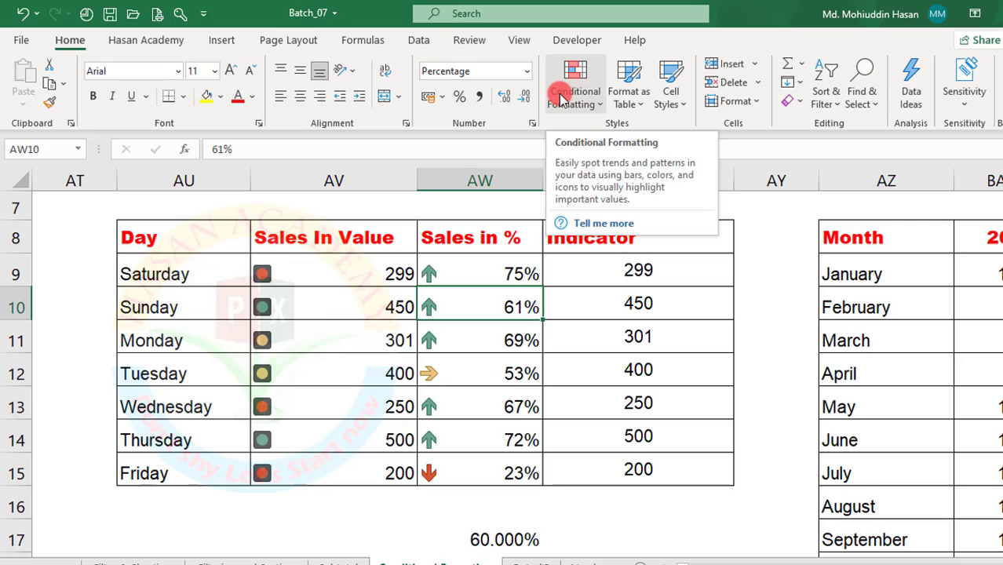
# - Read the explanation above the sales table on how the percent thresholds of a three-icon set are calculated
pyautogui.click(653, 471)
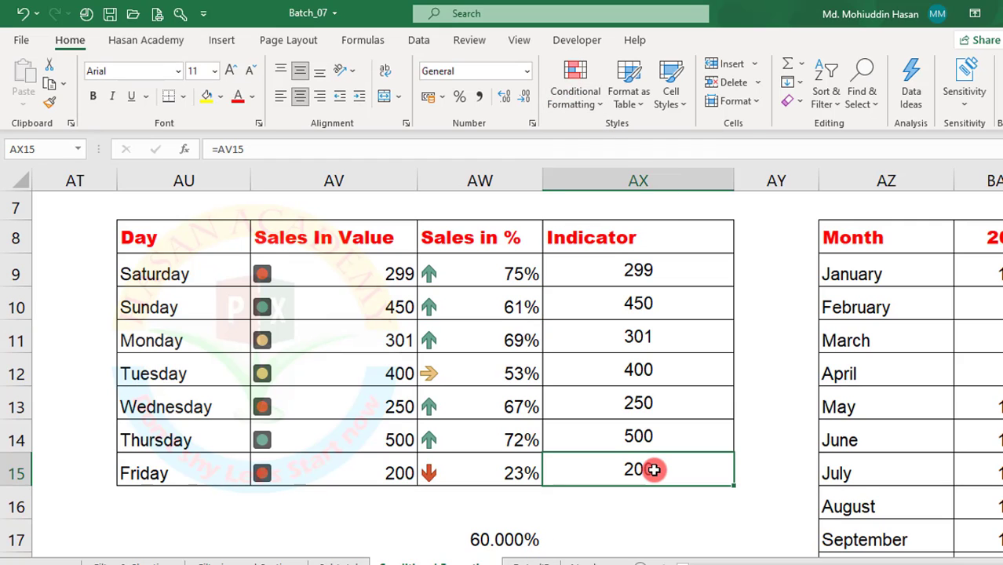
pyautogui.press('Up')
pyautogui.press('Up')
pyautogui.press('Up')
pyautogui.press('Up')
pyautogui.press('Up')
pyautogui.press('Up')
pyautogui.press('Up')
pyautogui.press('Up')
pyautogui.press('Up')
pyautogui.press('Up')
pyautogui.press('Up')
pyautogui.press('Up')
pyautogui.press('Up')
pyautogui.press('Up')
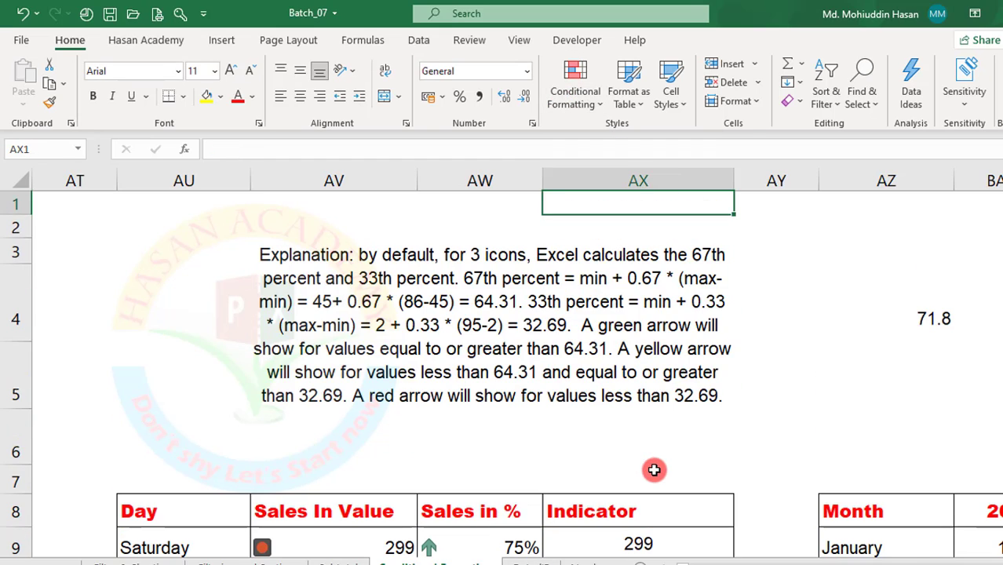
pyautogui.press('Down')
pyautogui.press('Down')
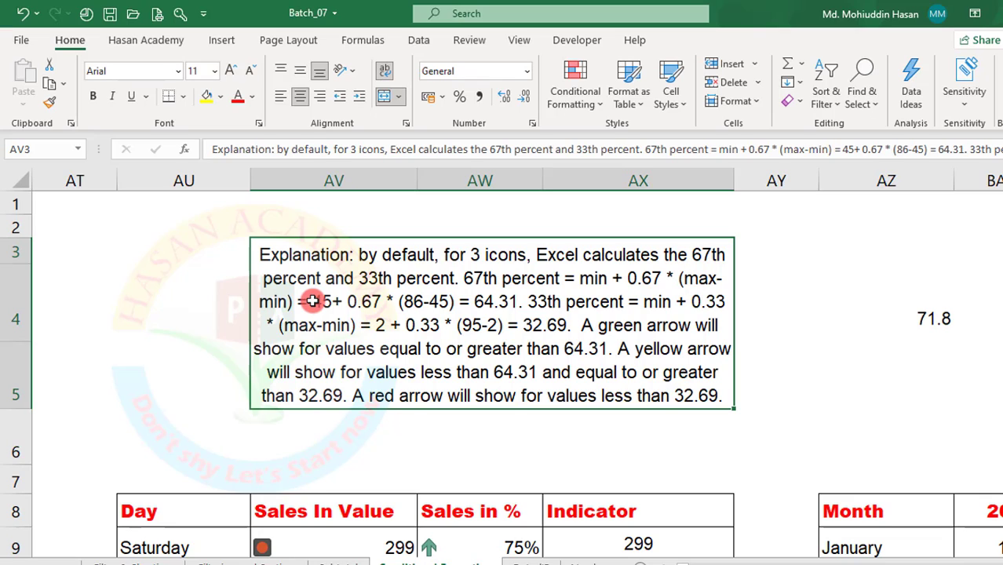
# - Start a new formula in cell AW17 below the Sales in % column, replacing its existing formula
pyautogui.press('Down')
pyautogui.press('Down')
pyautogui.press('Down')
pyautogui.press('Down')
pyautogui.press('Down')
pyautogui.press('Down')
pyautogui.press('Down')
pyautogui.press('Down')
pyautogui.press('Down')
pyautogui.press('Down')
pyautogui.press('Down')
pyautogui.press('Down')
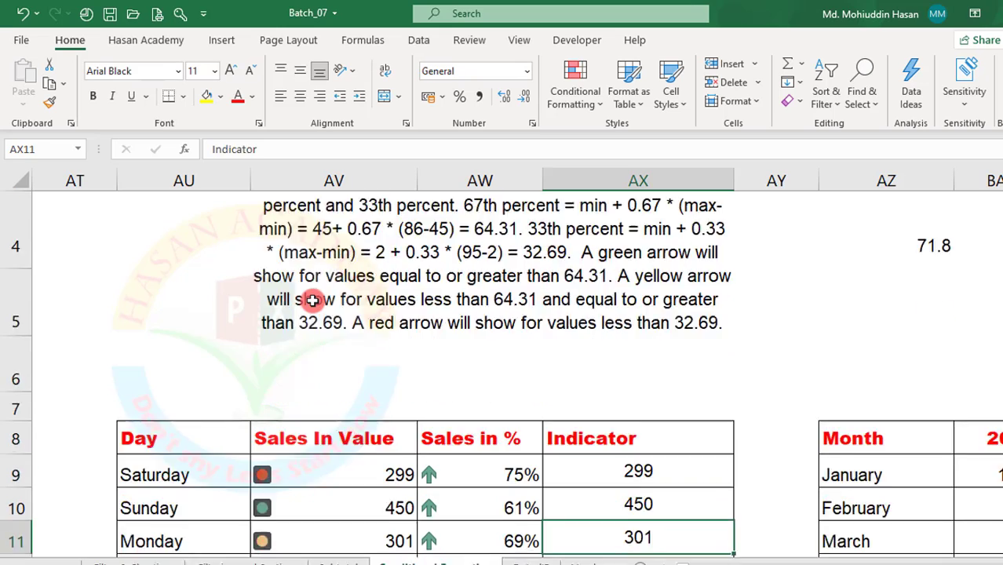
pyautogui.press('Left')
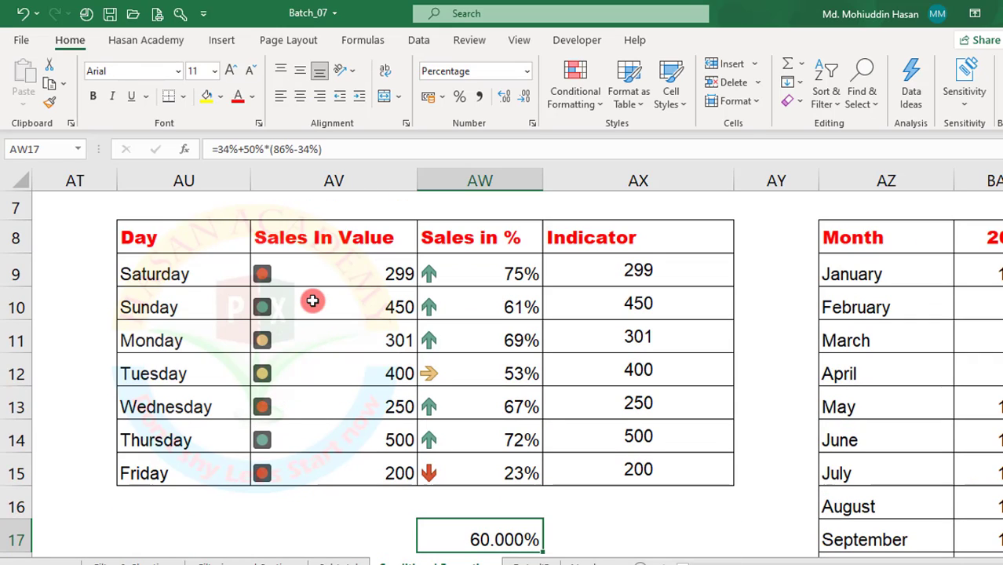
pyautogui.write('=')
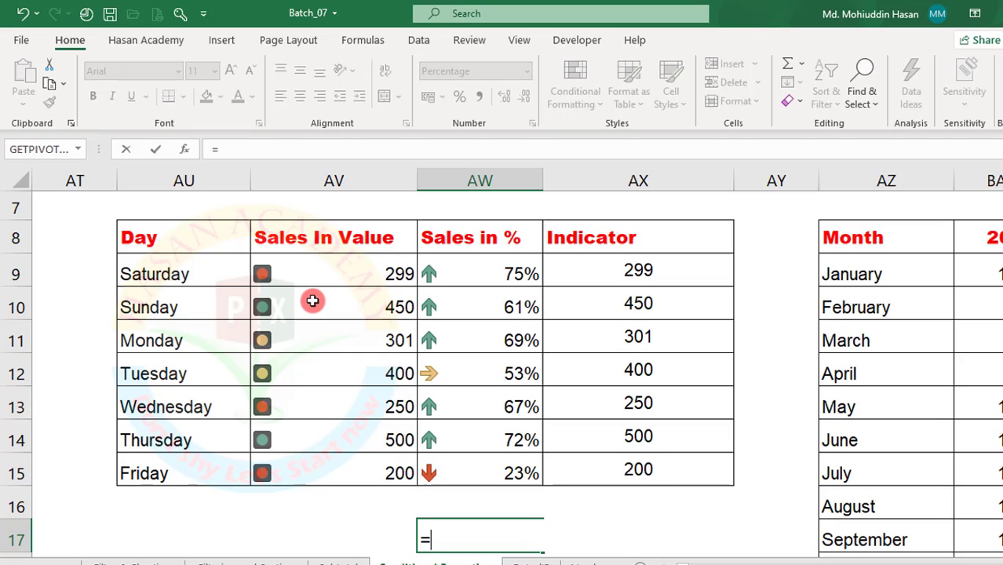
pyautogui.write('23%')
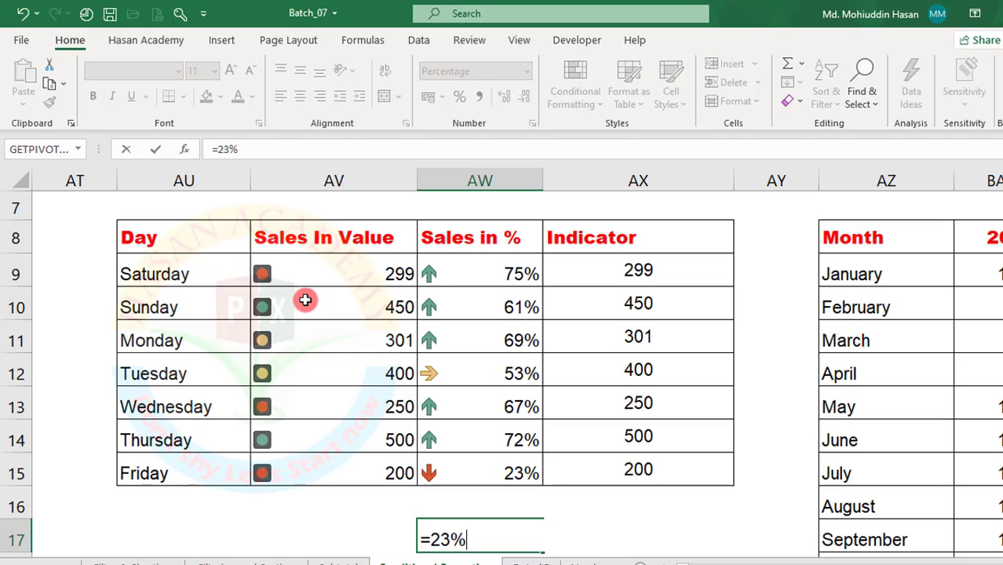
pyautogui.press('BackSpace')
pyautogui.press('BackSpace')
pyautogui.press('BackSpace')
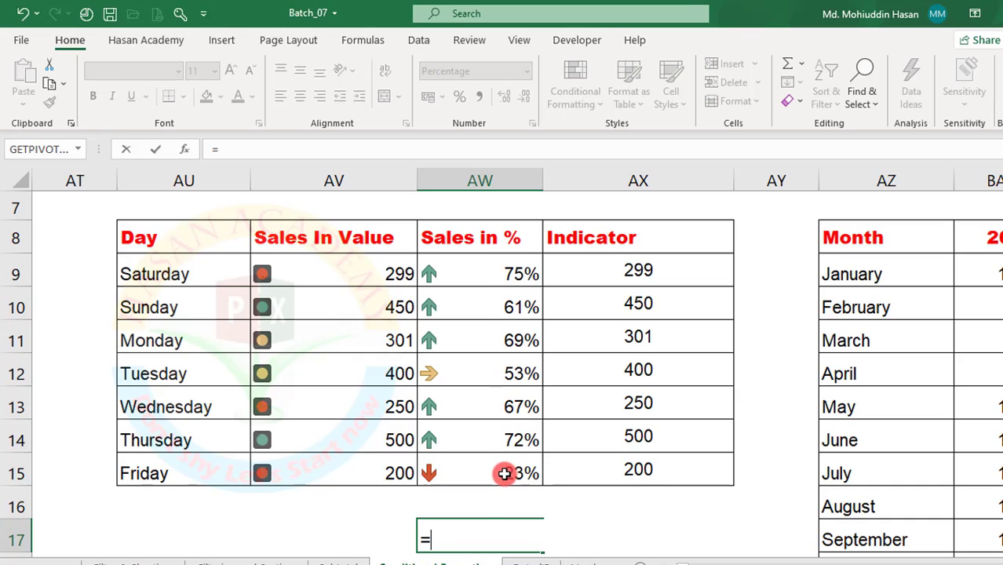
# - Complete the threshold calculation in AW17 as =23%+.70%*(75%-23%) and enter it
pyautogui.write('23')
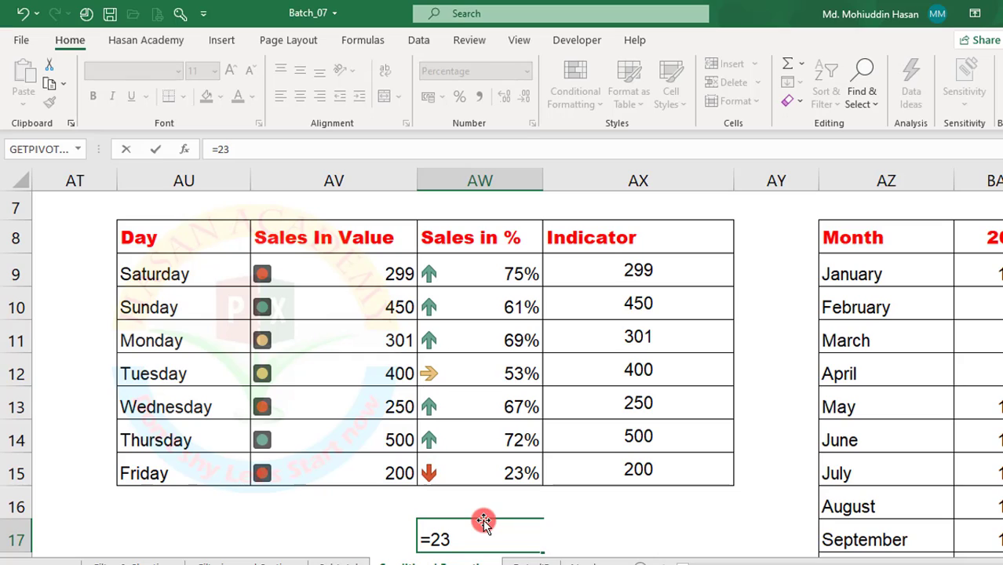
pyautogui.write('%+.')
pyautogui.write('70%')
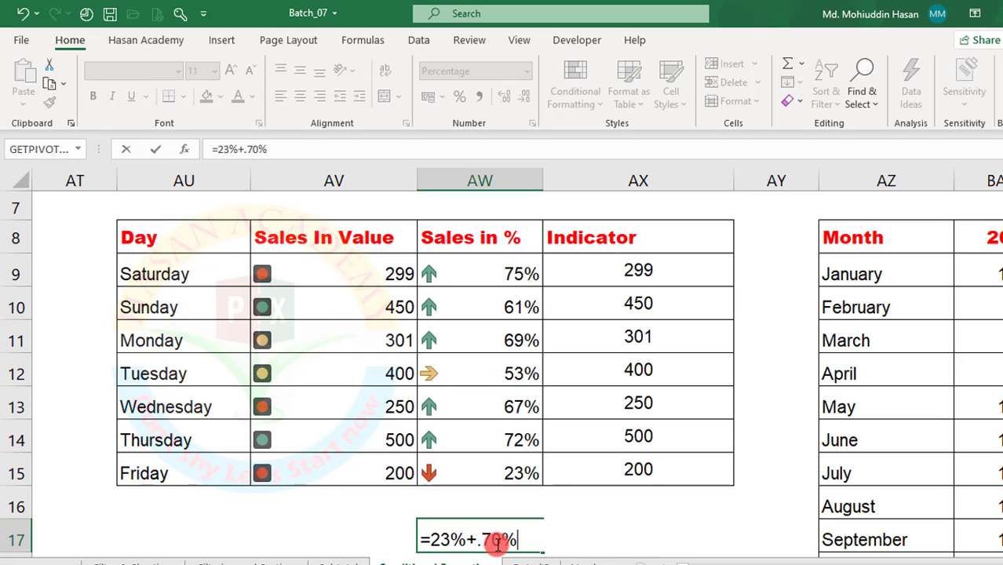
pyautogui.write('*(')
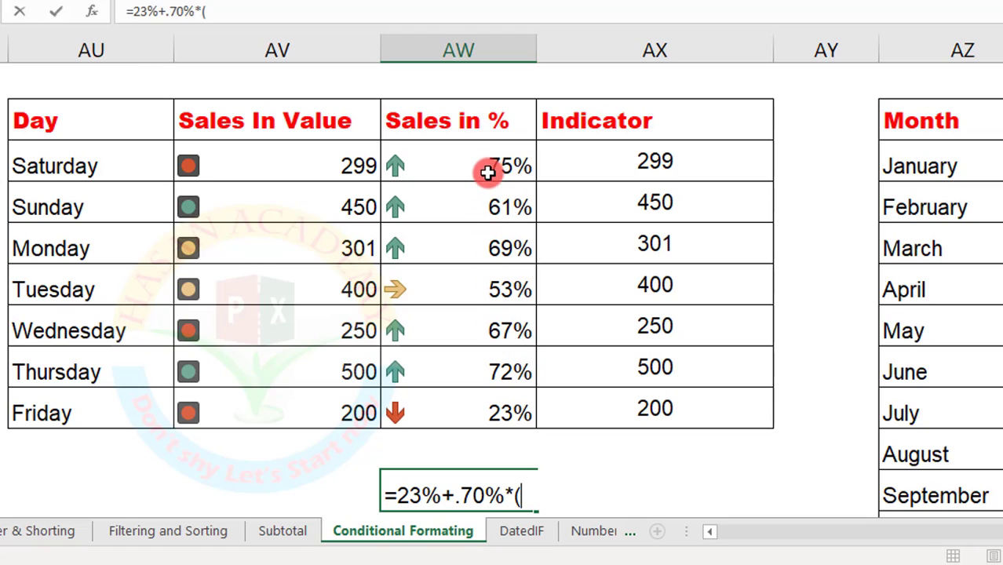
pyautogui.write('75%')
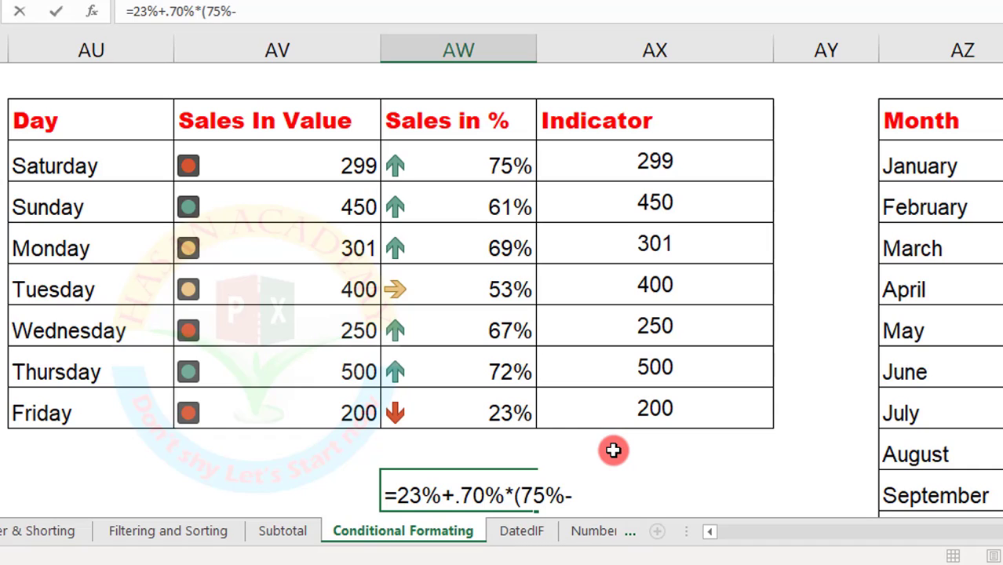
pyautogui.write('-')
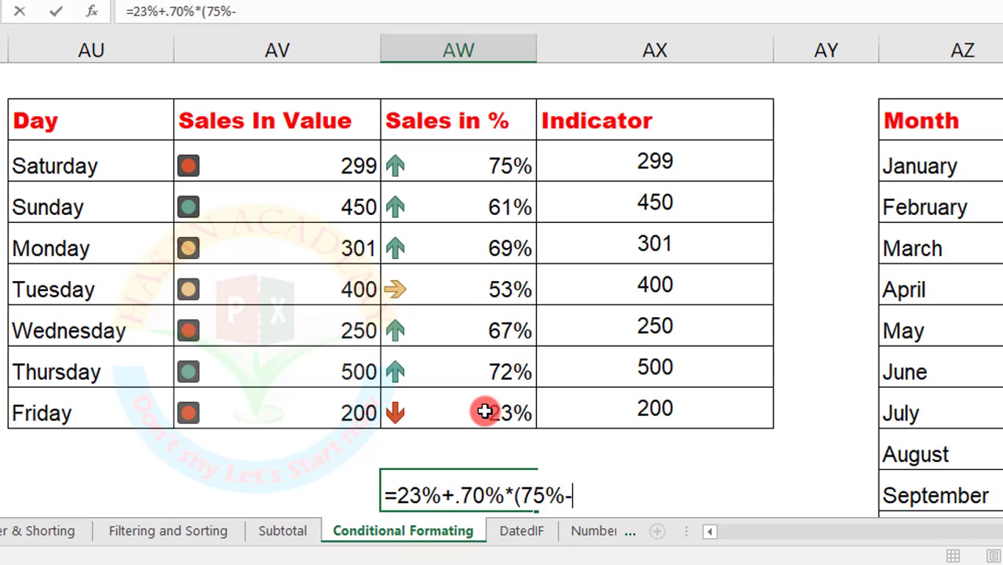
pyautogui.write('23%')
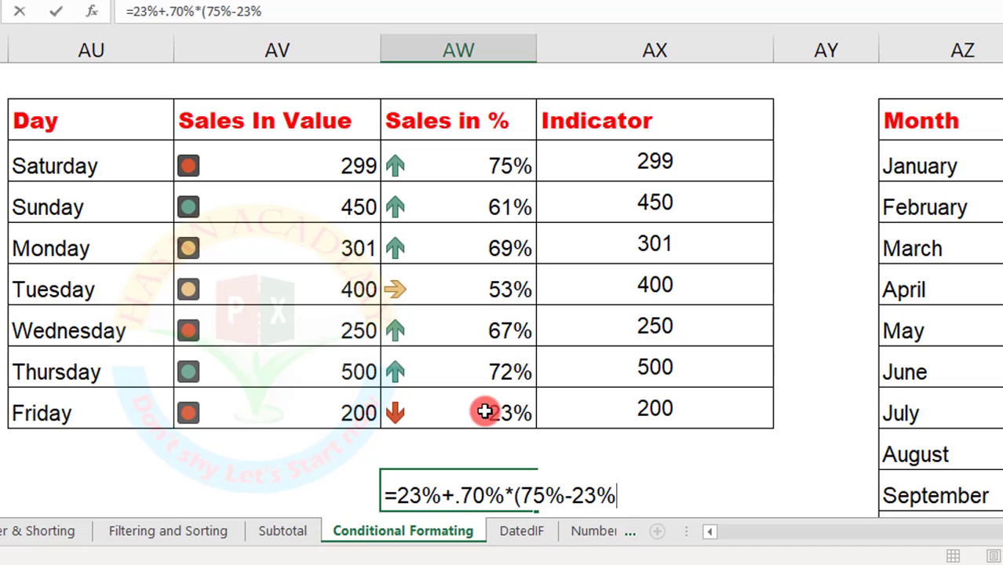
pyautogui.write(')')
pyautogui.press('Return')
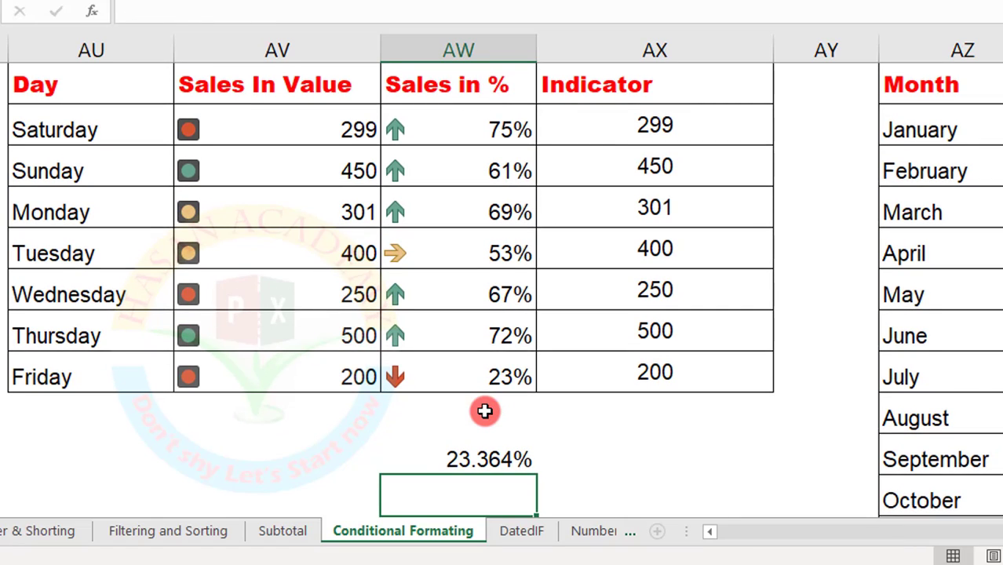
# - Recheck the explanation above the table and correct the threshold formula in AW17 to =23%+70%*(75%-23%)
pyautogui.press('Up')
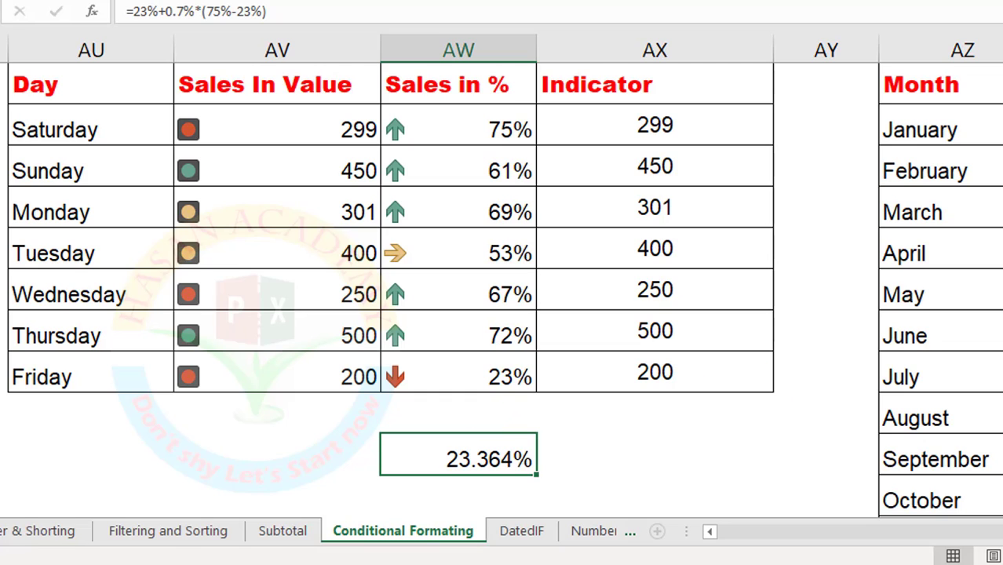
pyautogui.scroll(3, 694, 257)
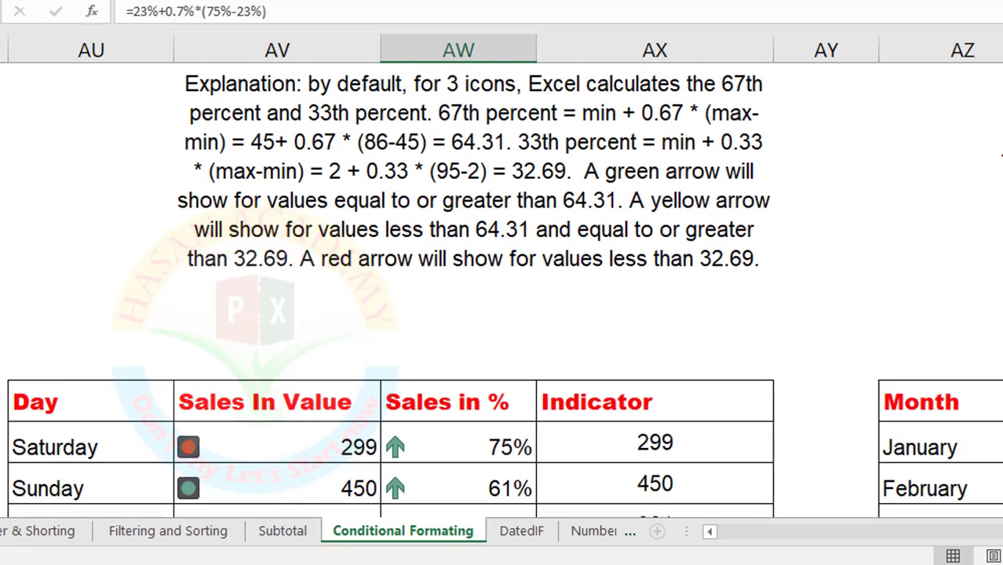
pyautogui.click(598, 142)
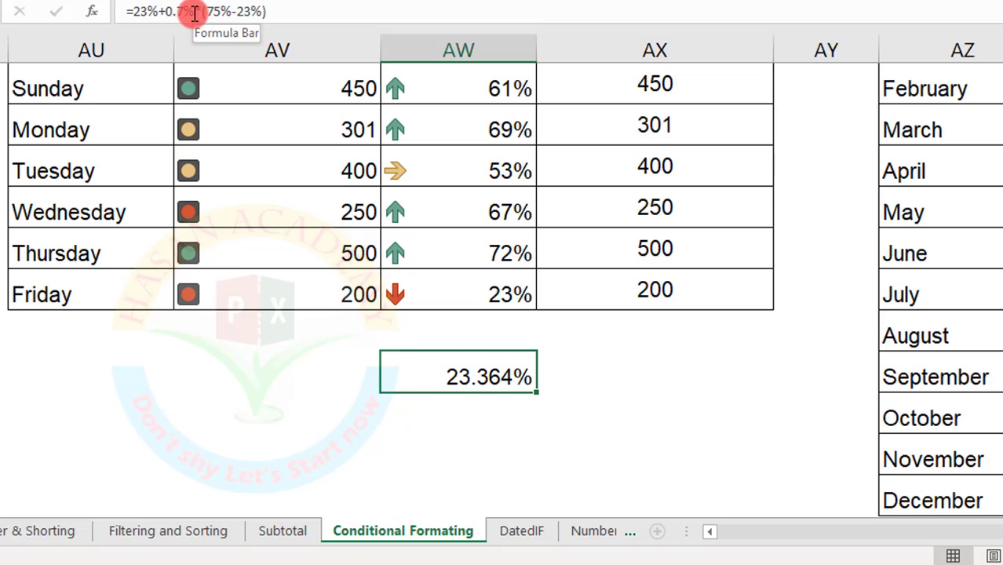
pyautogui.click(195, 13)
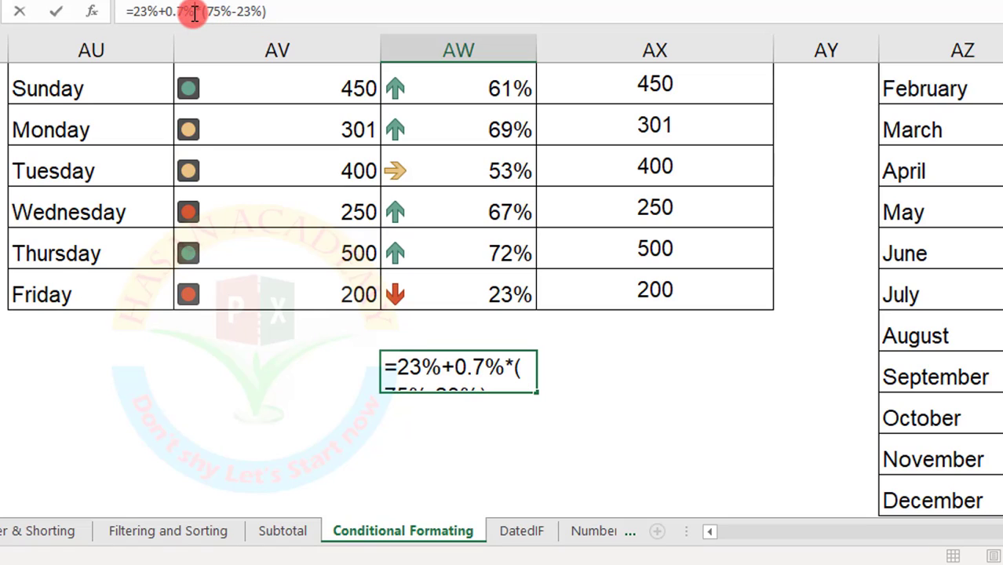
pyautogui.press('BackSpace')
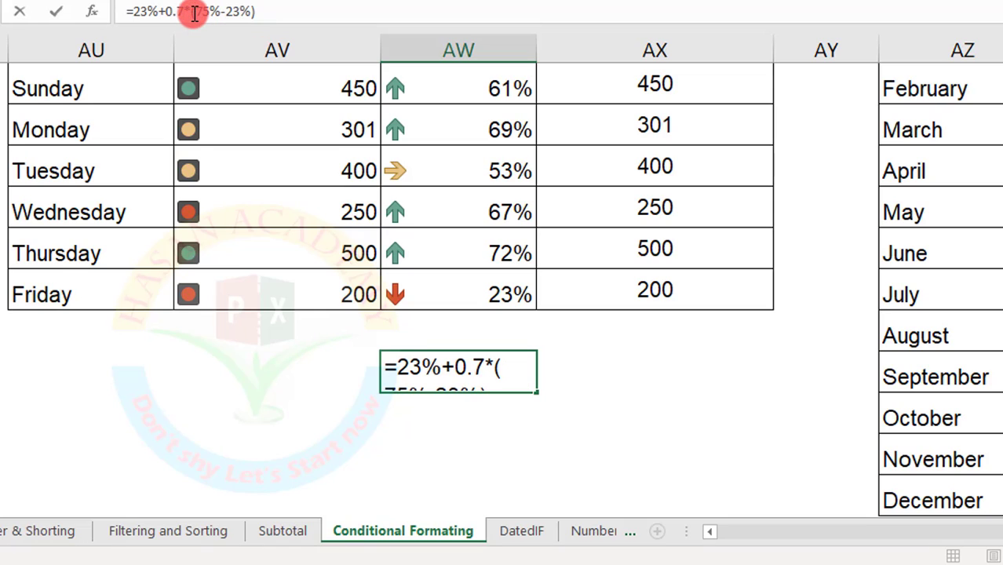
pyautogui.press('BackSpace')
pyautogui.press('BackSpace')
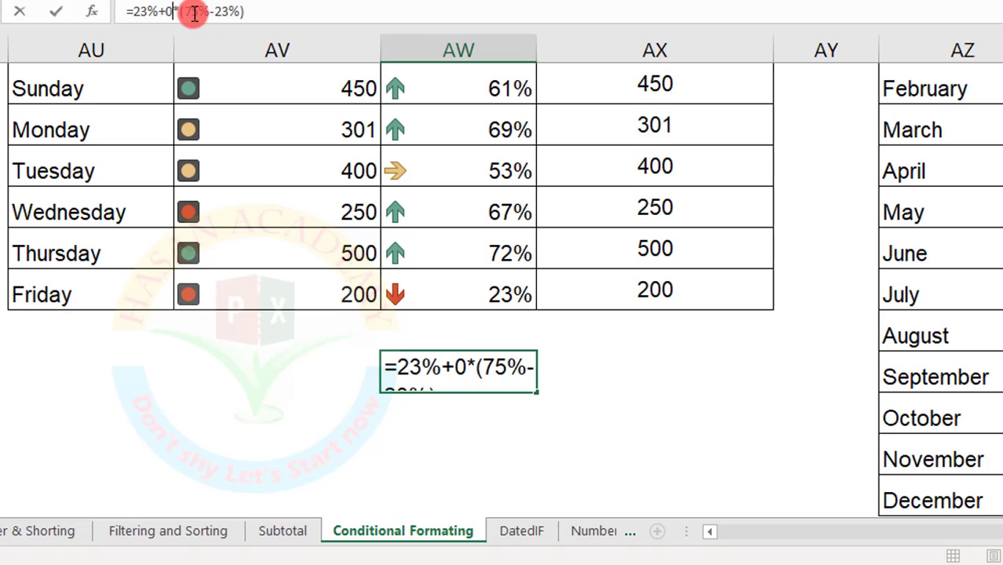
pyautogui.press('BackSpace')
pyautogui.write('70%')
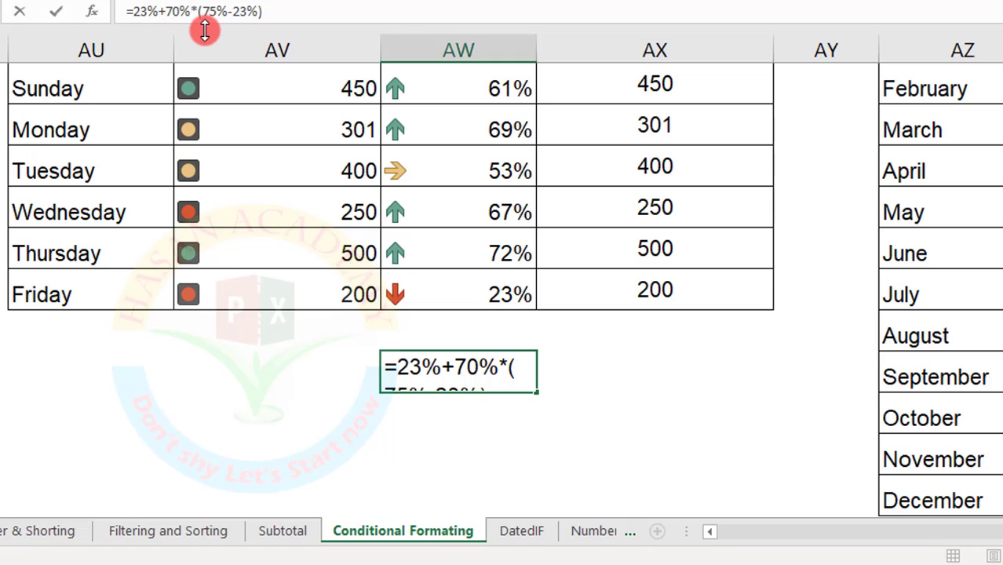
pyautogui.press('Return')
pyautogui.press('Up')
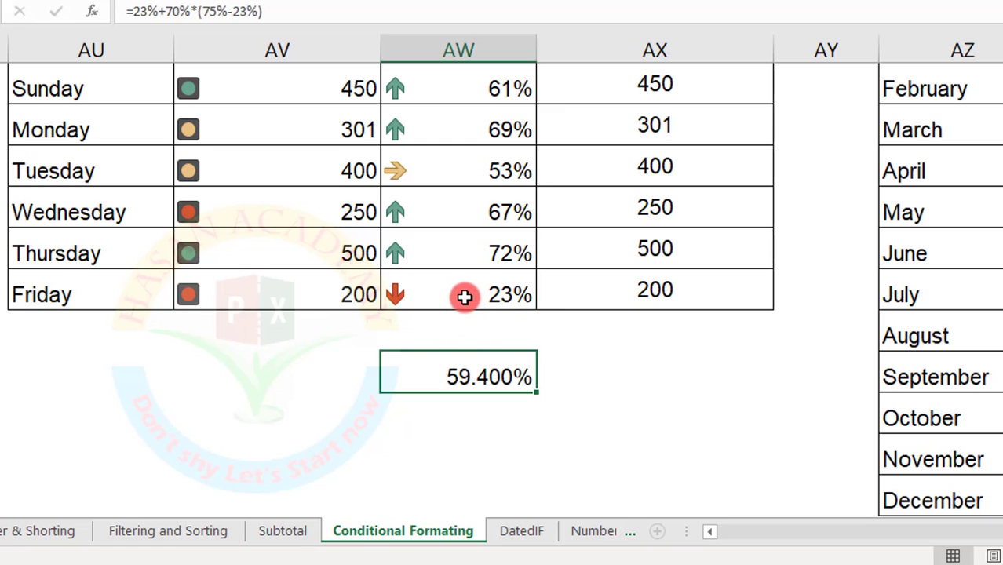
# - Compare the arrows in the Sales in % column with the recalculated threshold in AW17
pyautogui.click(474, 160)
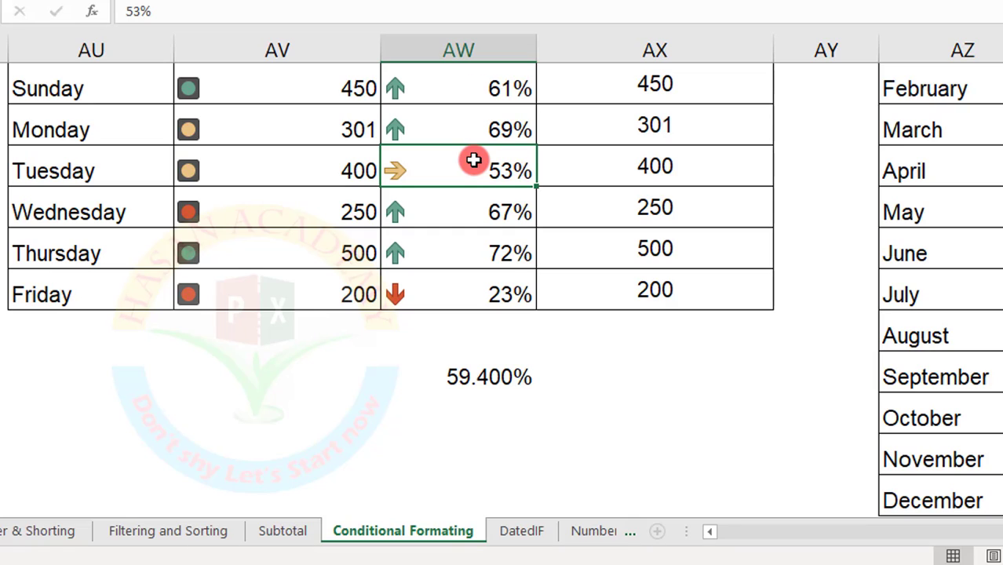
pyautogui.press('Down')
pyautogui.press('Up')
pyautogui.press('Down')
pyautogui.press('Down')
pyautogui.press('Down')
pyautogui.press('Down')
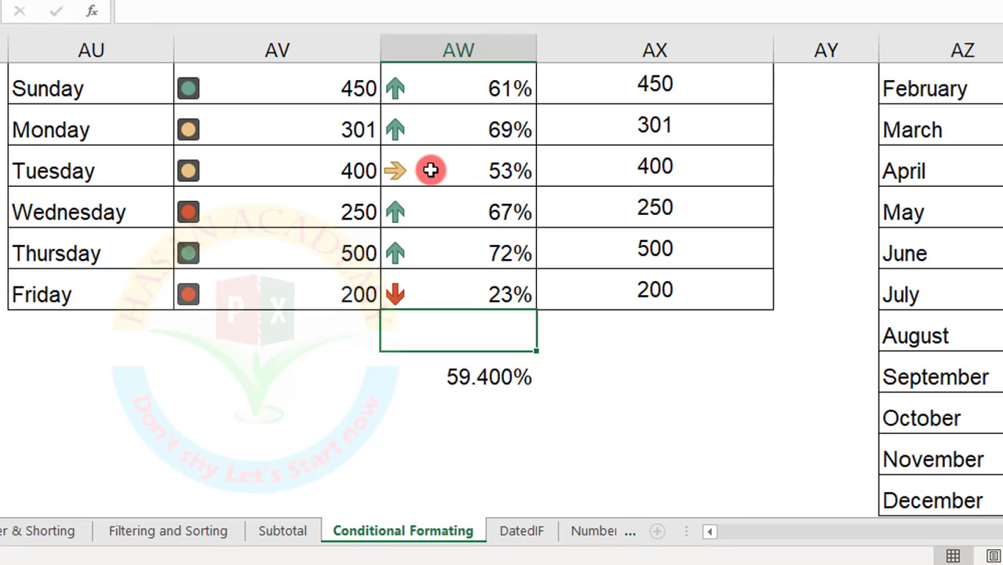
pyautogui.click(421, 170)
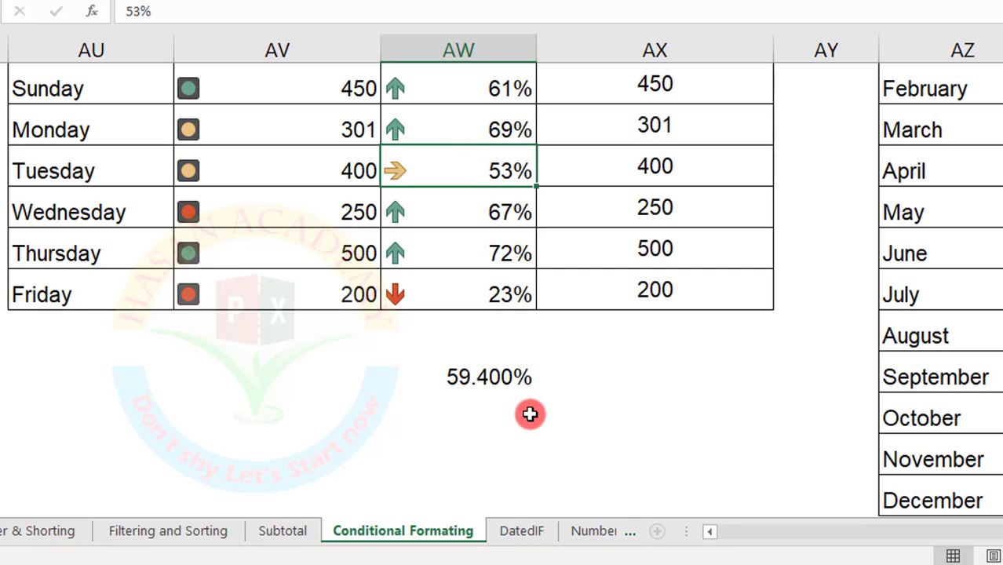
pyautogui.click(486, 378)
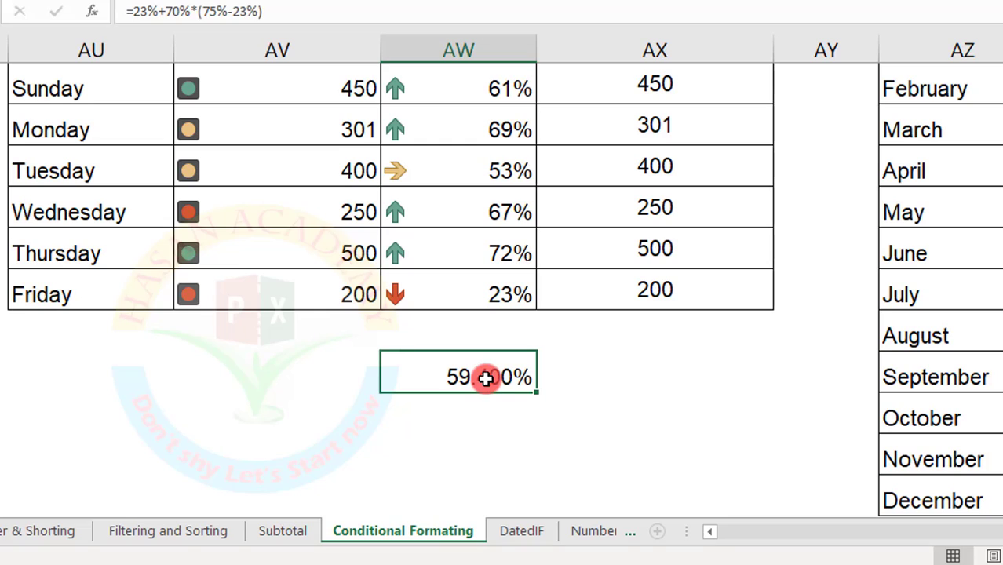
pyautogui.click(478, 125)
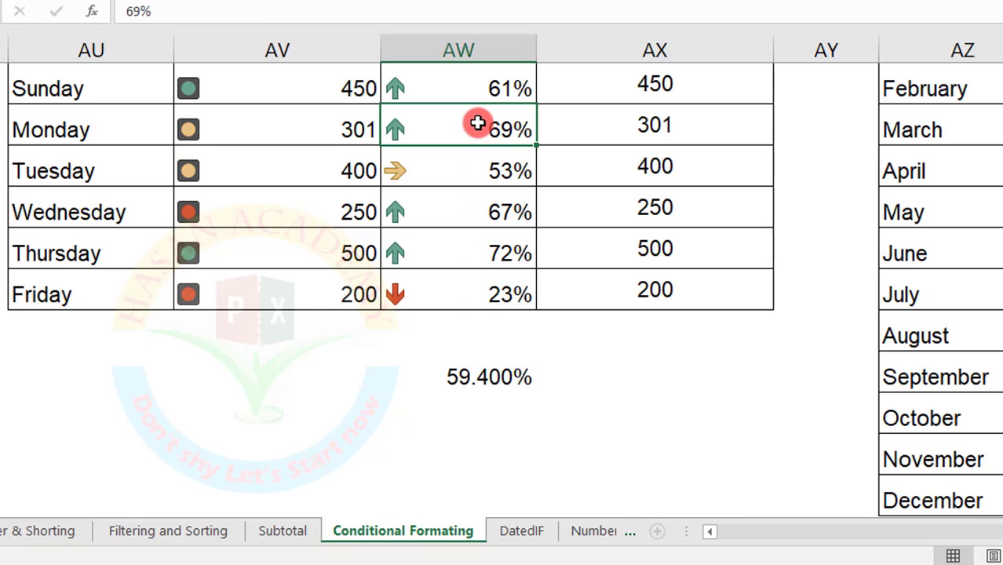
pyautogui.press('Up')
pyautogui.press('Up')
pyautogui.press('Down')
pyautogui.press('Down')
pyautogui.press('Down')
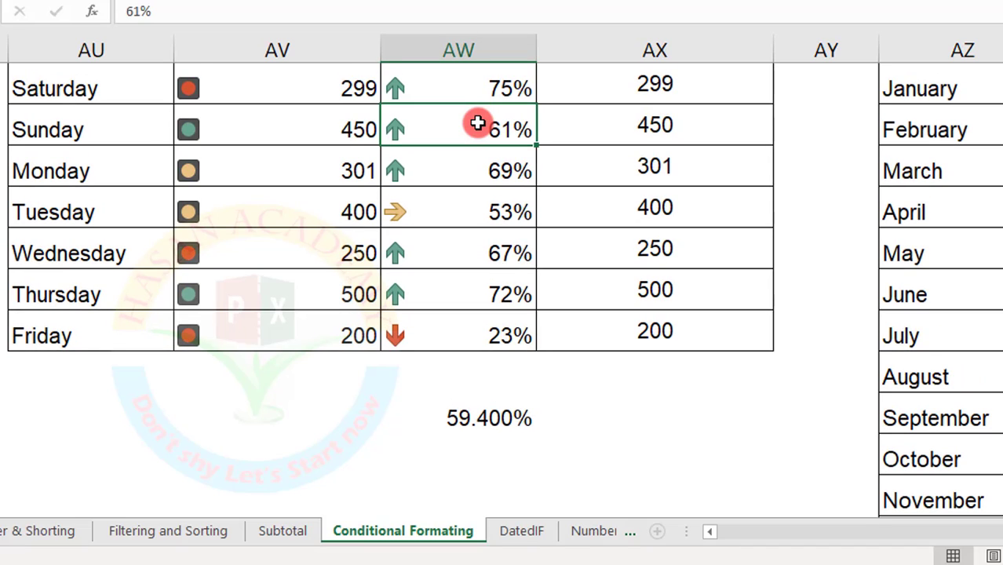
# - Set Wednesday's Sales in % value in AW13 to 60% and reselect the cell to check its arrow
pyautogui.press('Up')
pyautogui.press('Down')
pyautogui.press('Down')
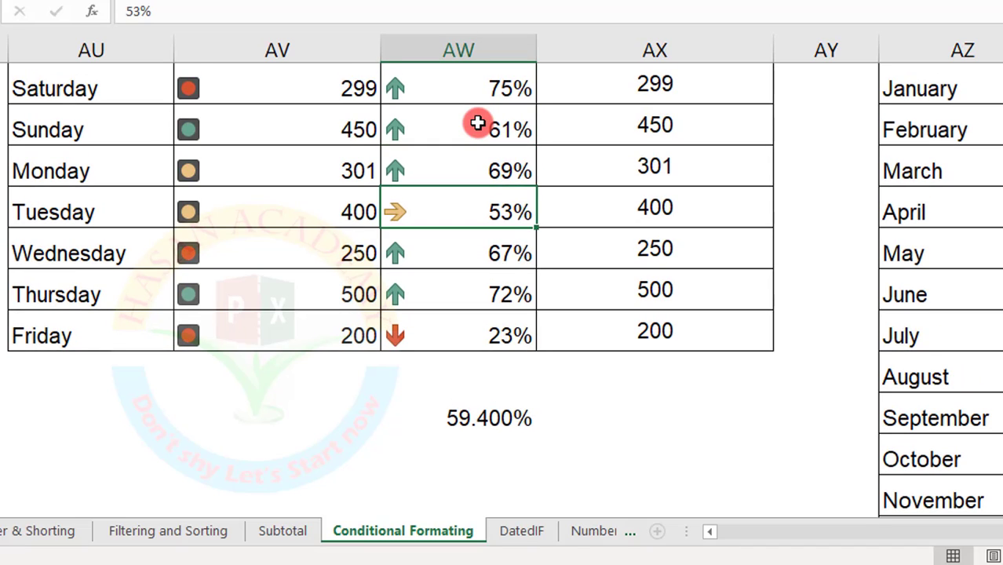
pyautogui.write('60')
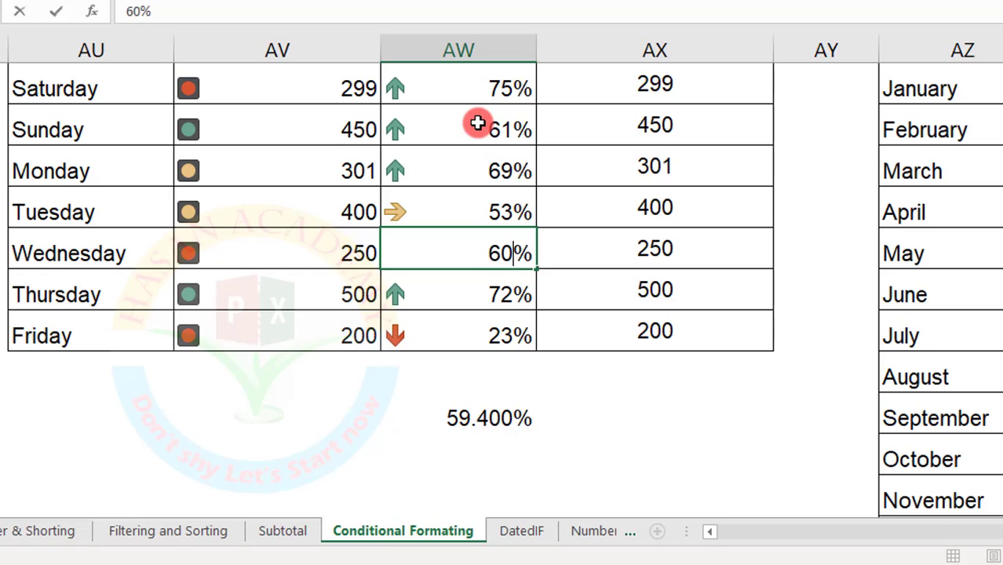
pyautogui.press('Return')
pyautogui.press('Up')
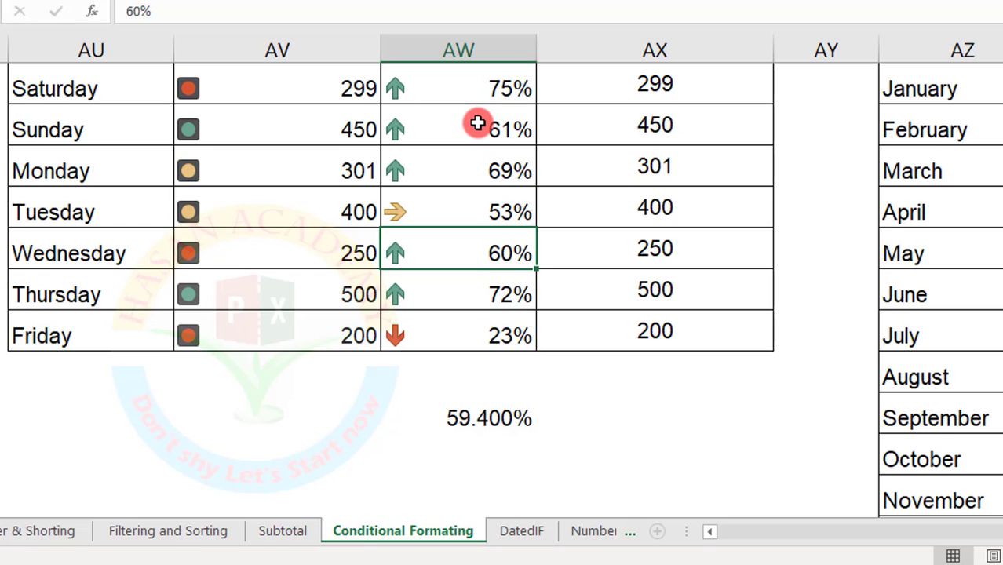
# - Check the threshold in AW17 against the column's arrows again, going back up to Saturday's Sales in % value
pyautogui.press('Down')
pyautogui.press('Down')
pyautogui.press('Down')
pyautogui.press('Down')
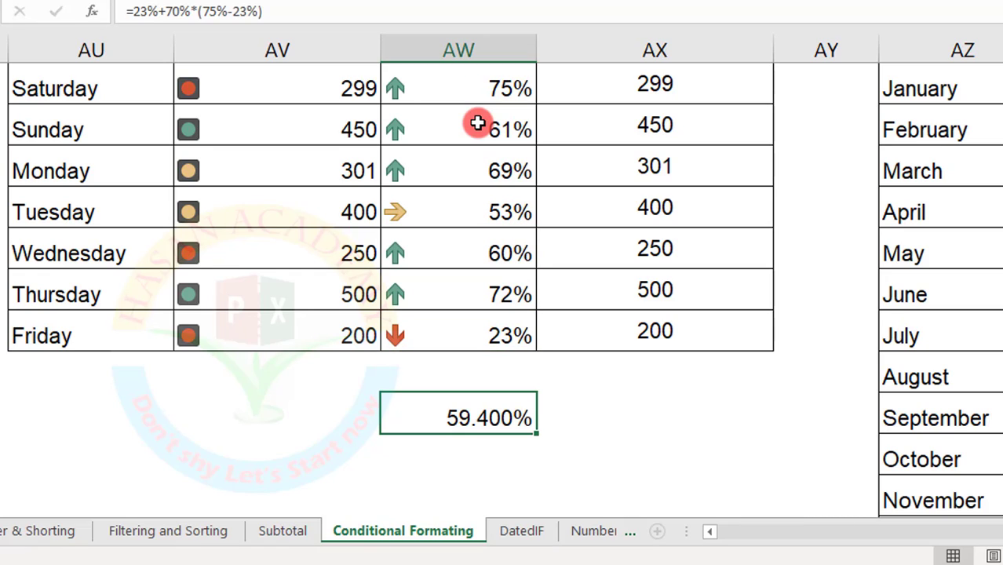
pyautogui.press('Up')
pyautogui.press('Up')
pyautogui.press('Up')
pyautogui.press('Up')
pyautogui.press('Up')
pyautogui.press('Up')
pyautogui.press('Up')
pyautogui.press('Up')
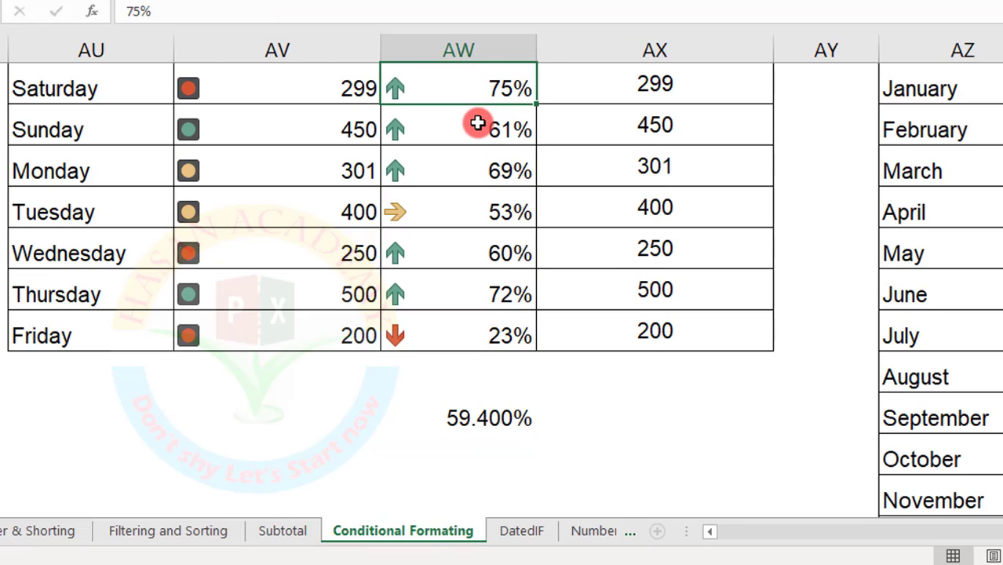
pyautogui.press('Up')
pyautogui.press('Down')
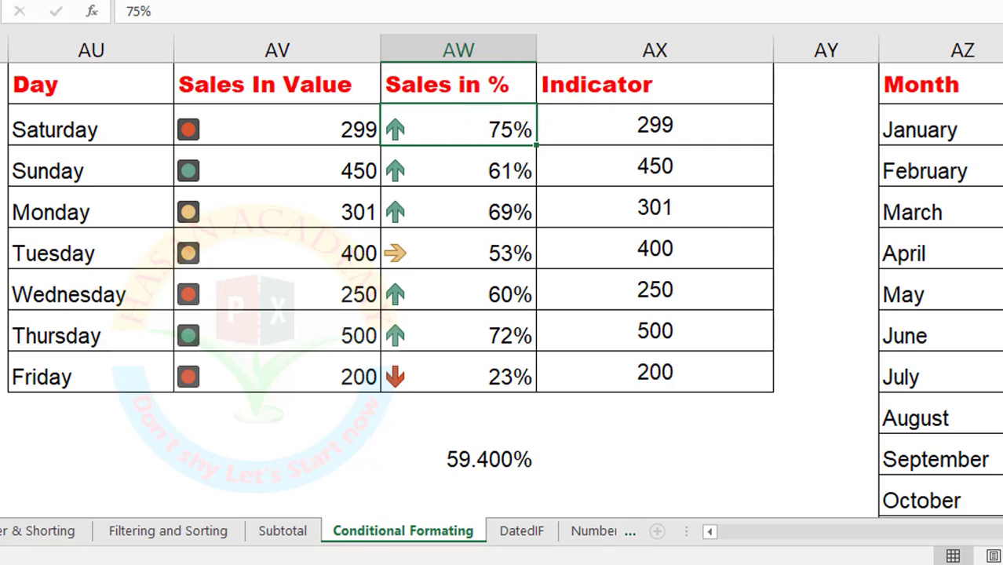
# - Open the Sales in % icon set rule for editing, review its arrow thresholds, and close it without changes
pyautogui.click(589, 1)
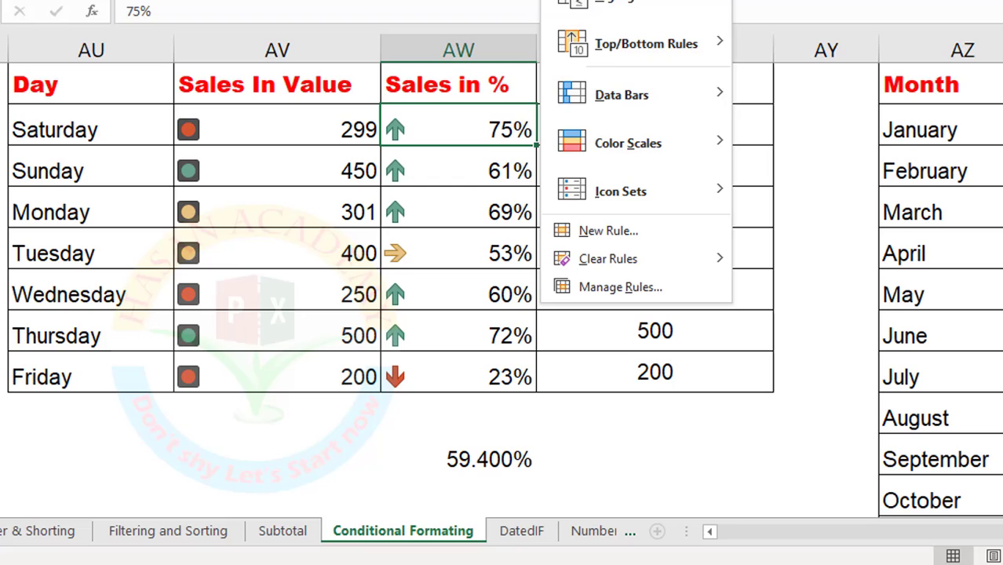
pyautogui.click(614, 282)
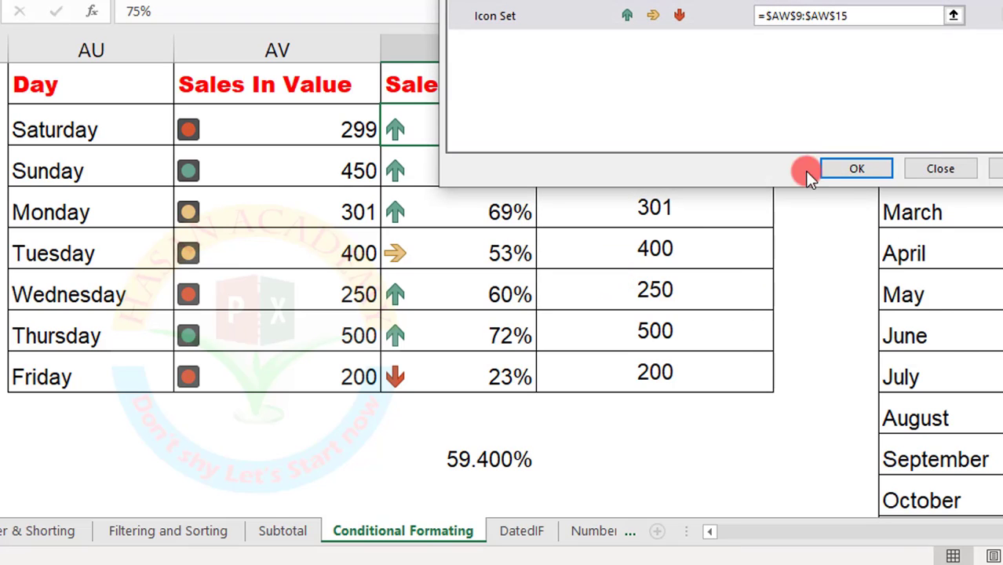
pyautogui.click(946, 175)
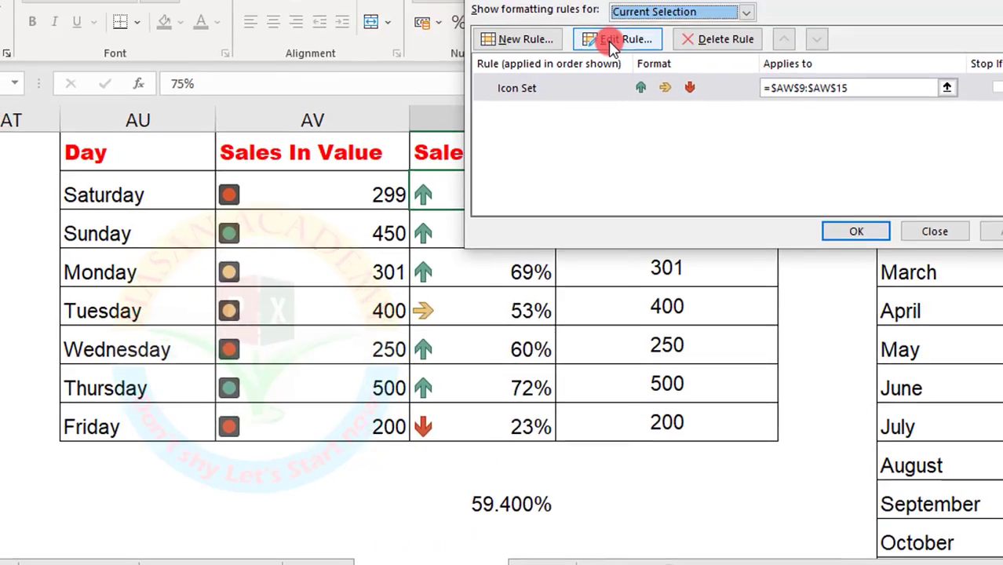
pyautogui.click(613, 41)
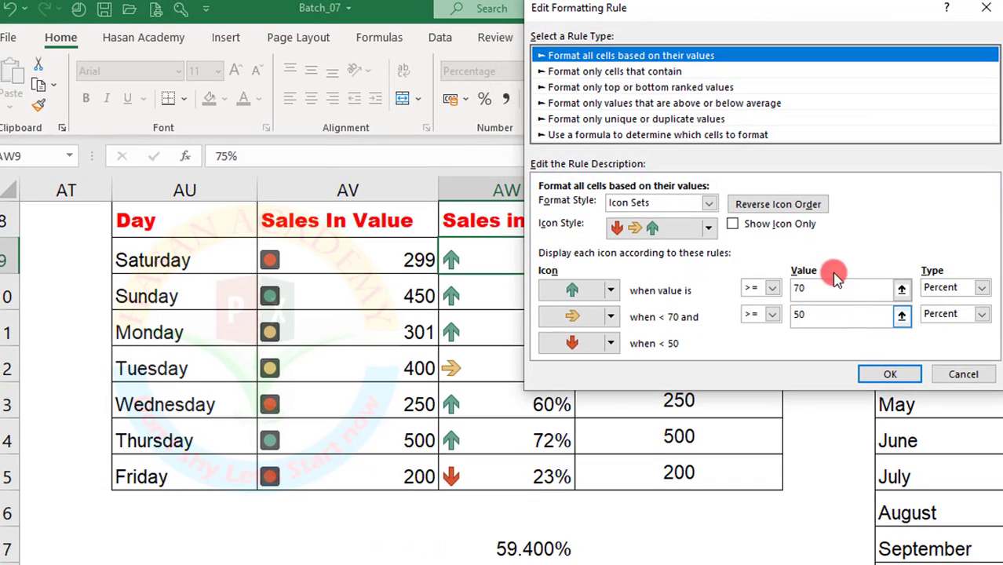
pyautogui.moveTo(724, 12); pyautogui.dragTo(942, 20)
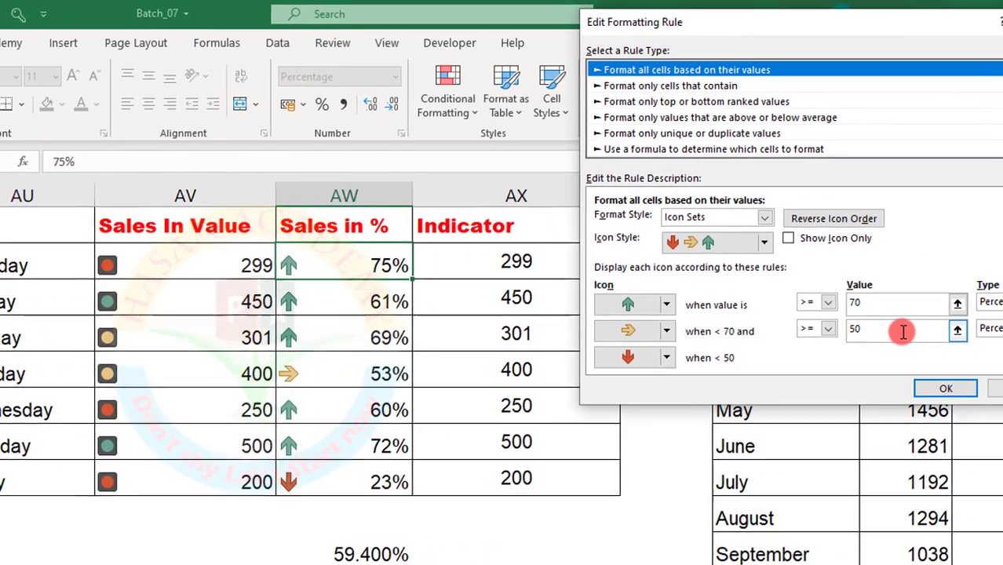
pyautogui.click(845, 336)
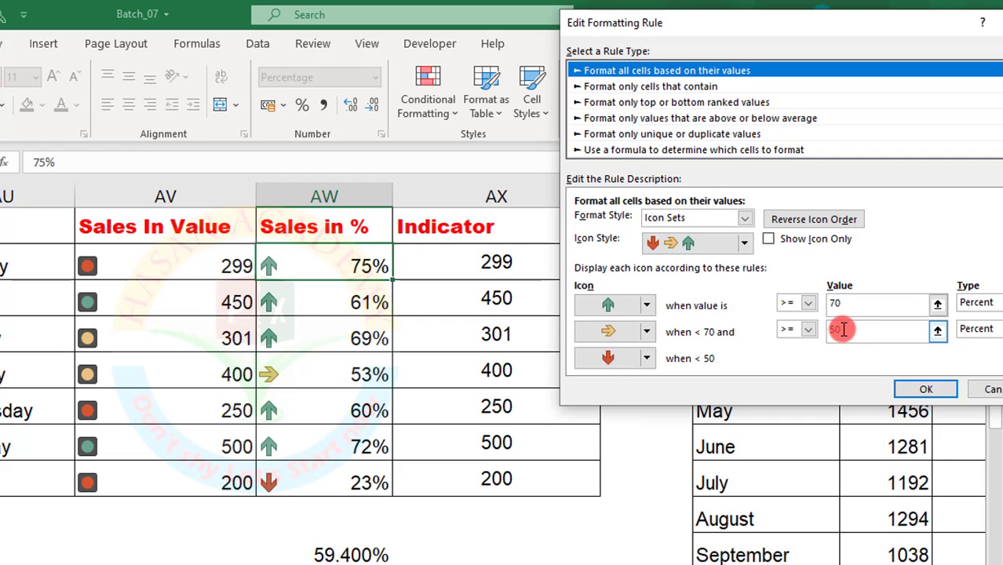
pyautogui.click(838, 328)
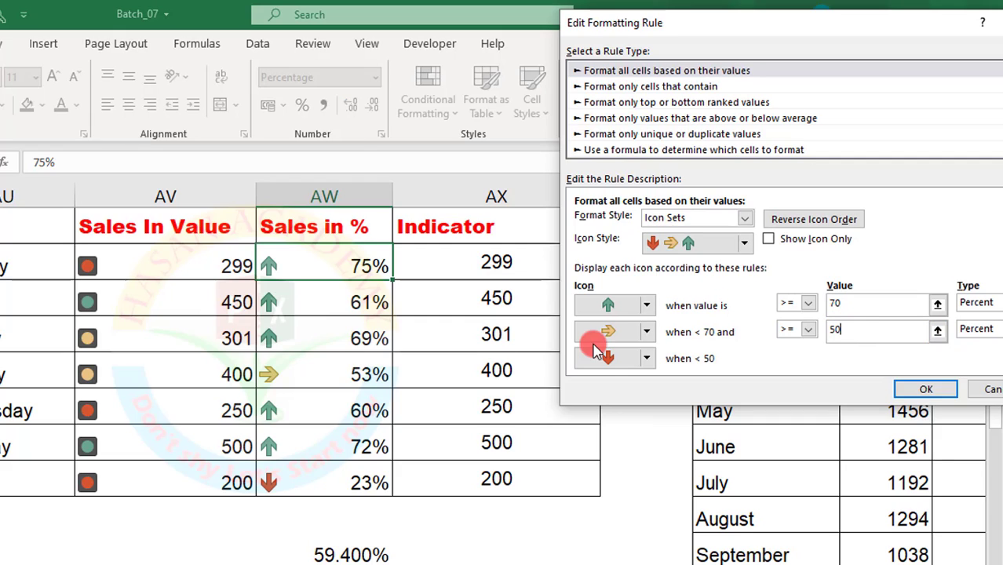
pyautogui.click(986, 389)
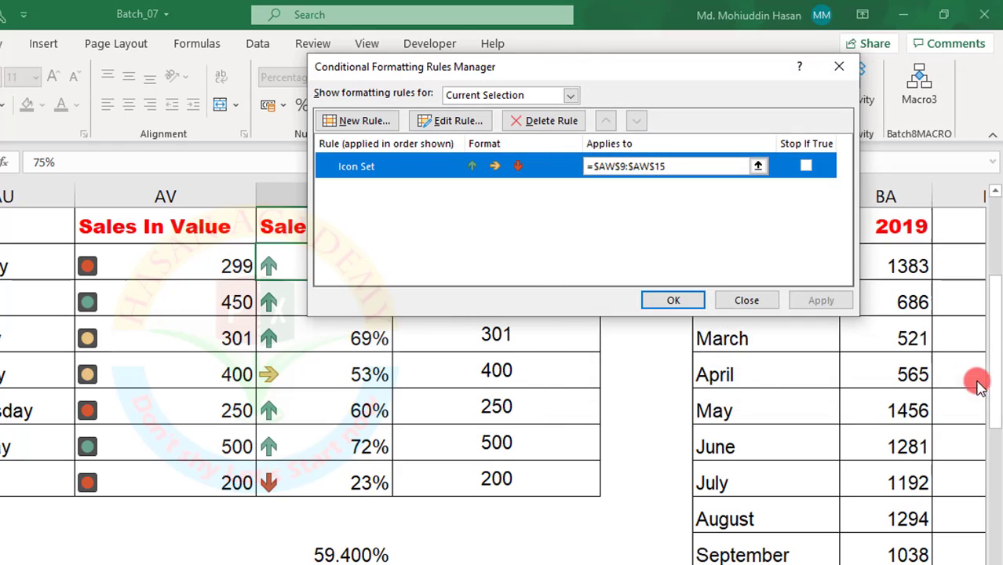
pyautogui.click(751, 303)
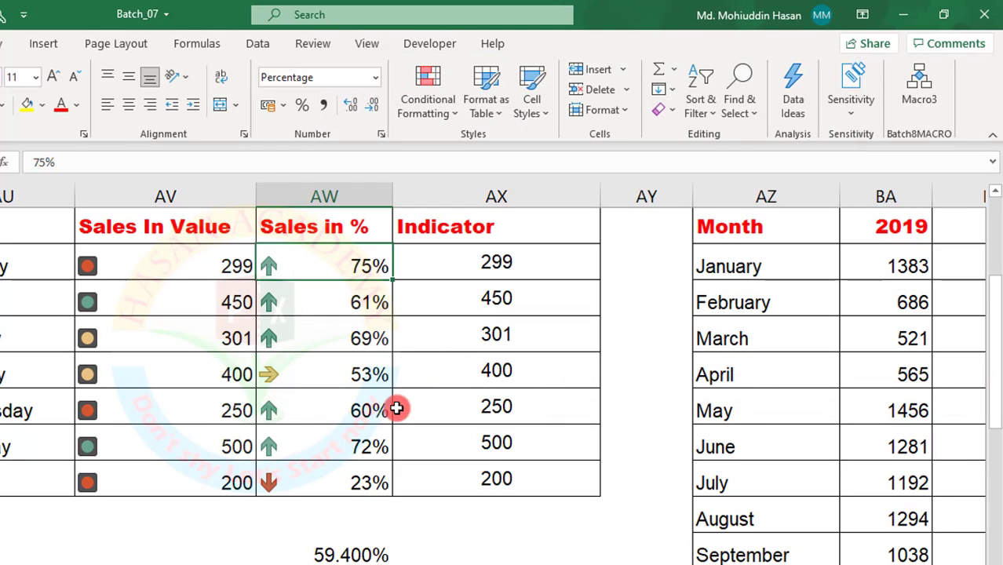
# - Set Wednesday's Sales in % value in AW13 to 49%
pyautogui.click(308, 408)
pyautogui.write('49')
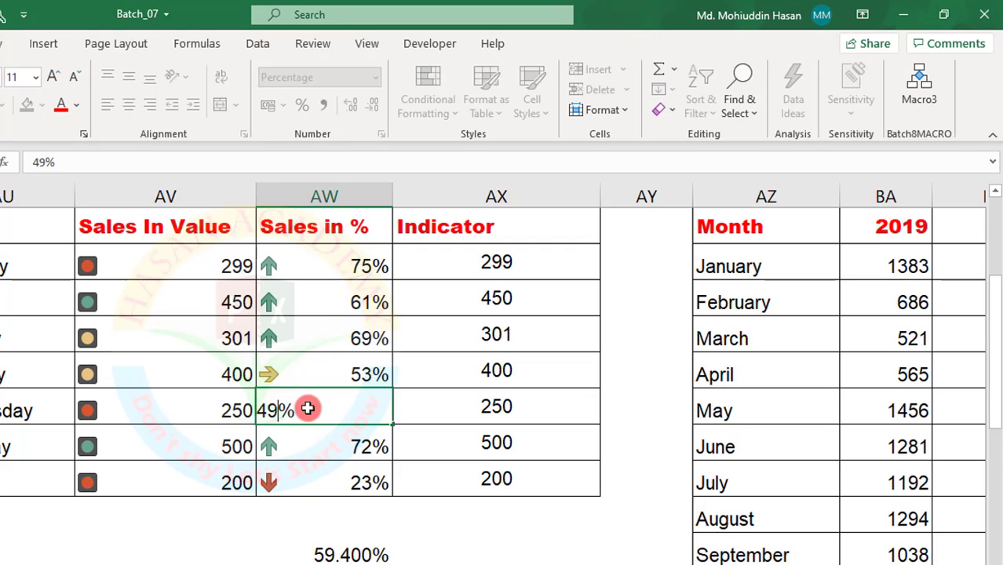
pyautogui.press('Tab')
pyautogui.hotkey('shift', 'Tab')
pyautogui.press('Return')
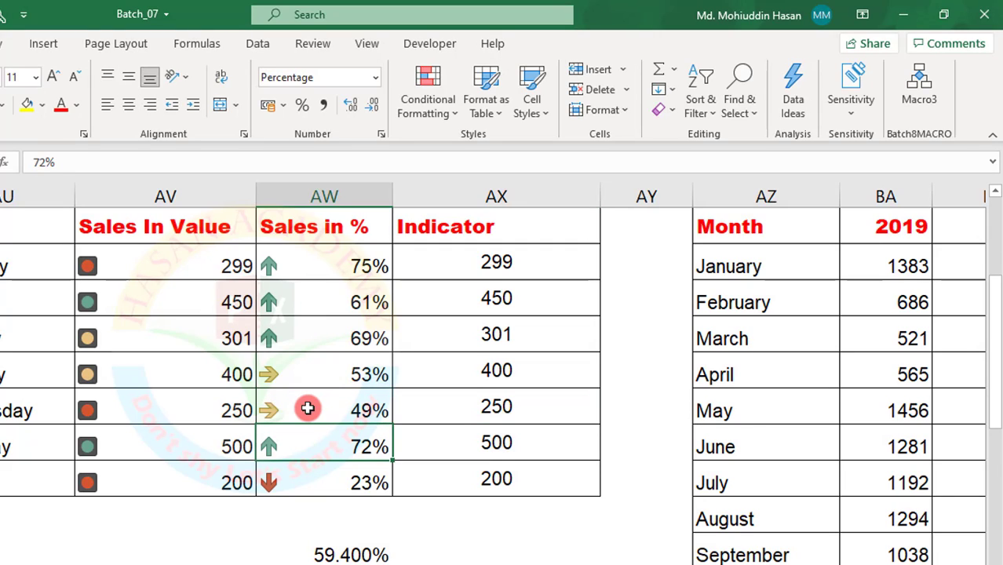
pyautogui.click(347, 553)
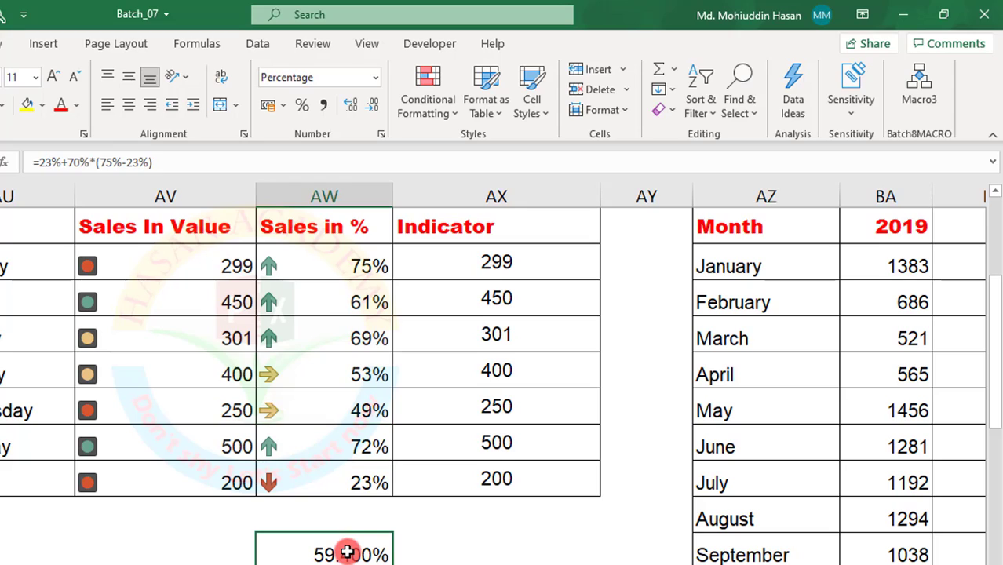
pyautogui.press('Tab')
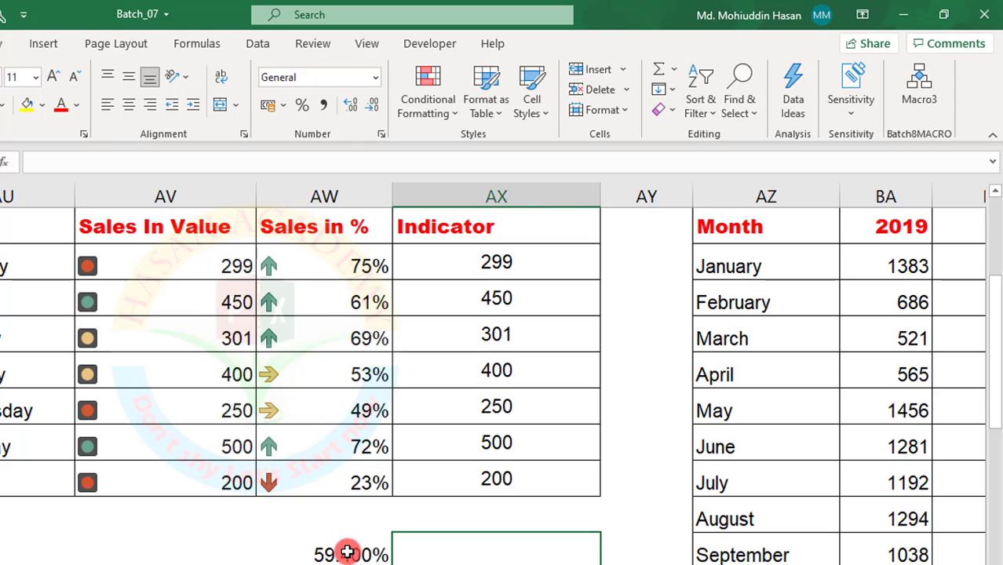
pyautogui.write('=')
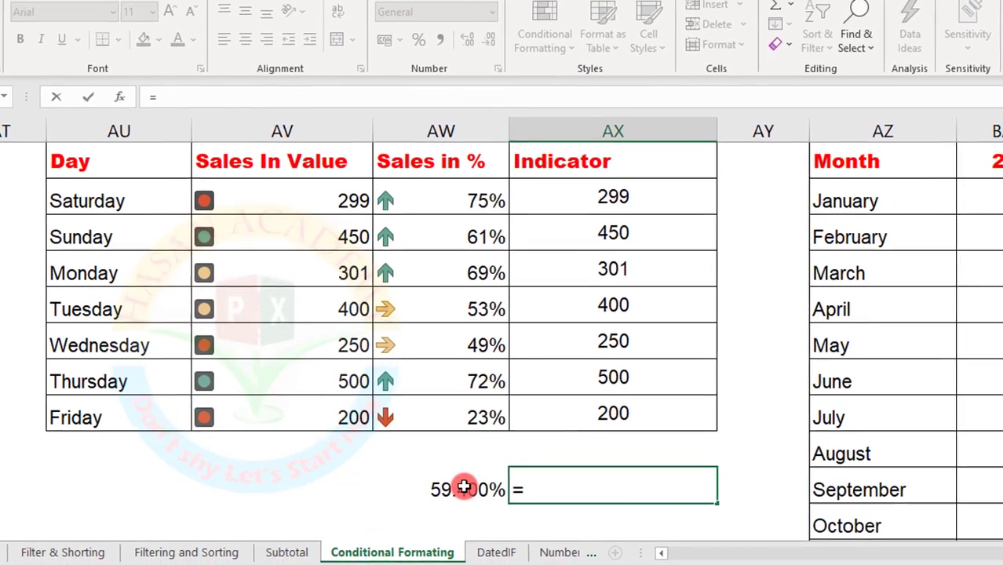
pyautogui.write('23')
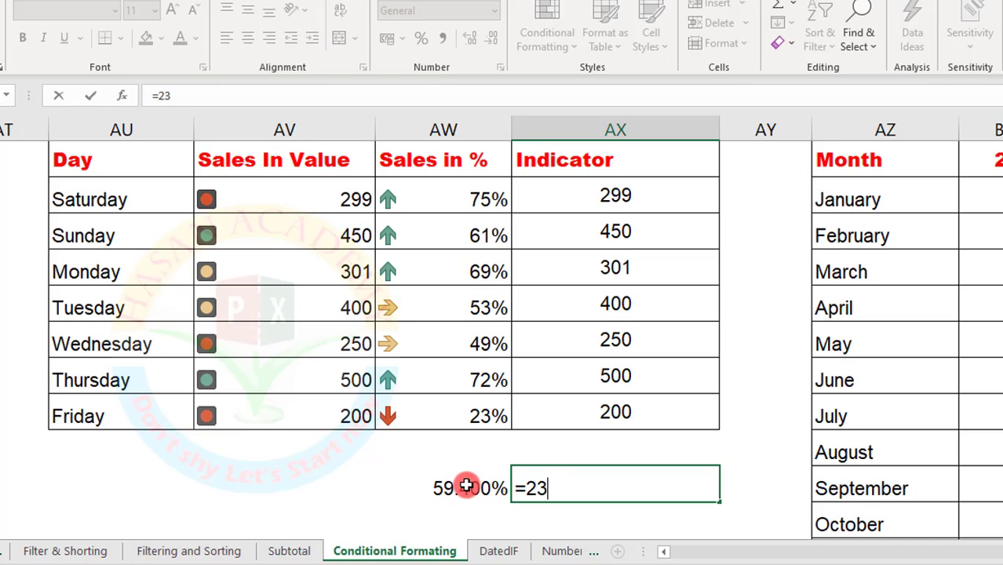
pyautogui.write('%+')
pyautogui.press('BackSpace')
pyautogui.press('BackSpace')
pyautogui.press('BackSpace')
pyautogui.press('BackSpace')
pyautogui.press('BackSpace')
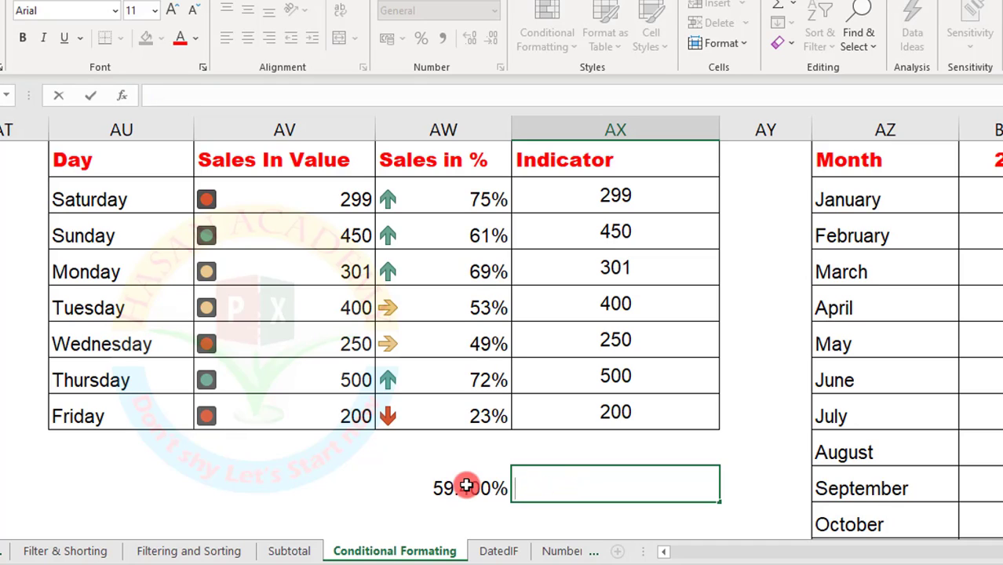
# - Open the Sales in % icon set rule again, review the percent thresholds for each arrow, and close it without changes
pyautogui.click(416, 268)
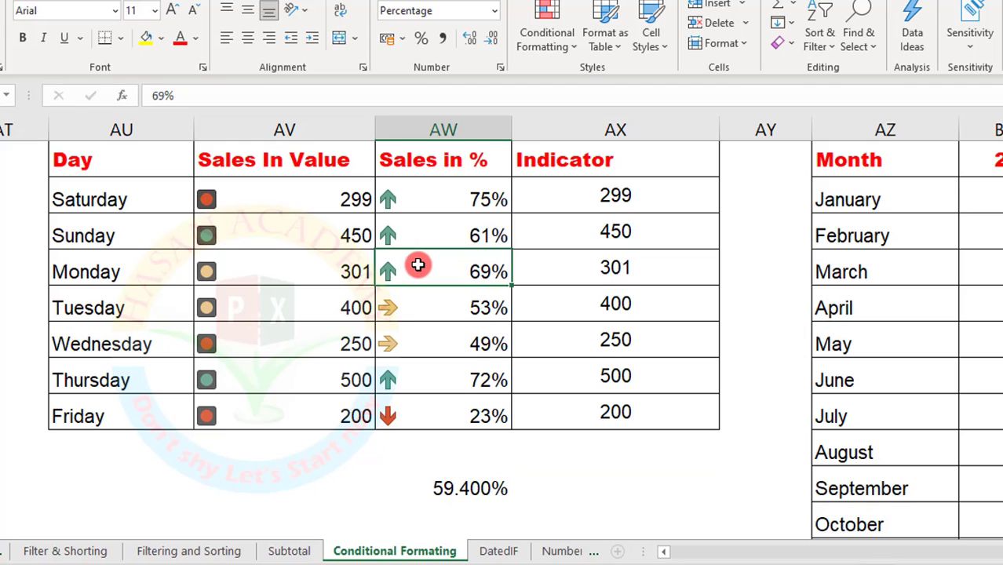
pyautogui.click(569, 43)
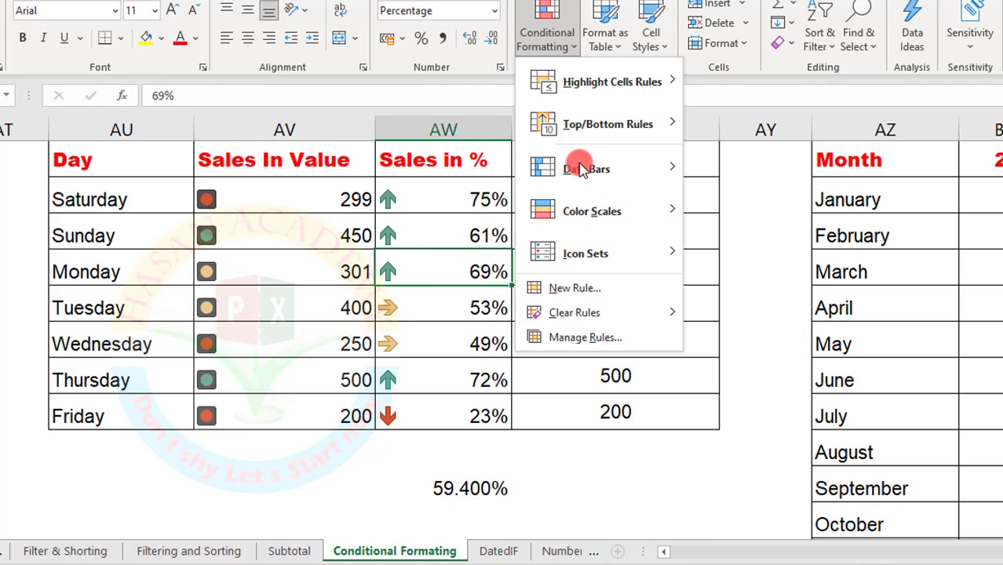
pyautogui.click(581, 337)
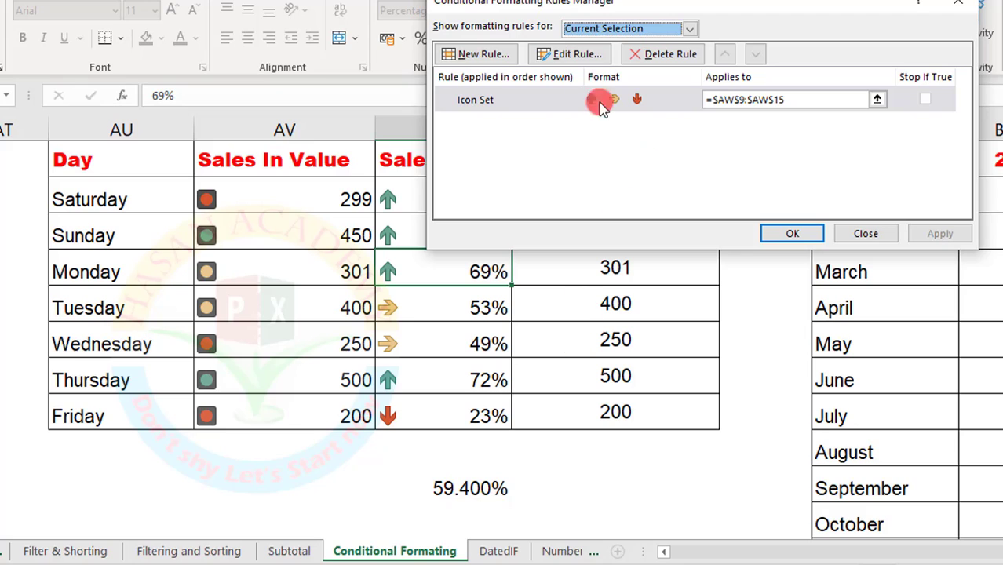
pyautogui.click(556, 54)
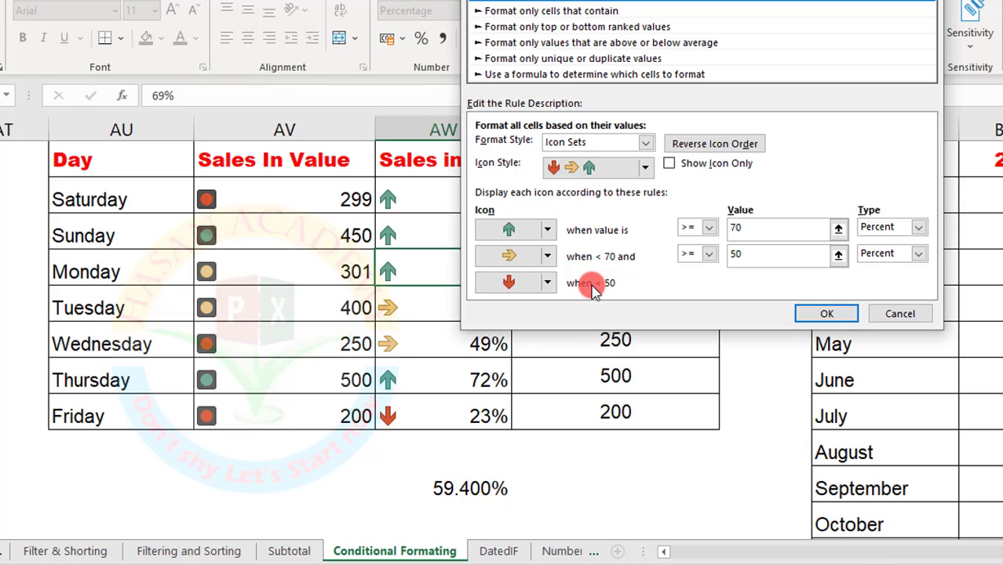
pyautogui.click(901, 313)
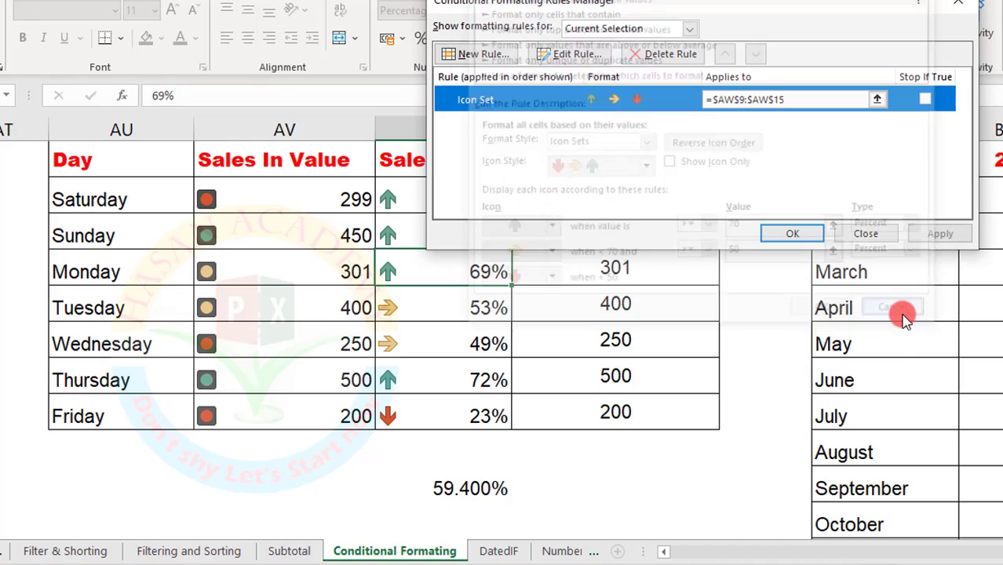
pyautogui.click(865, 233)
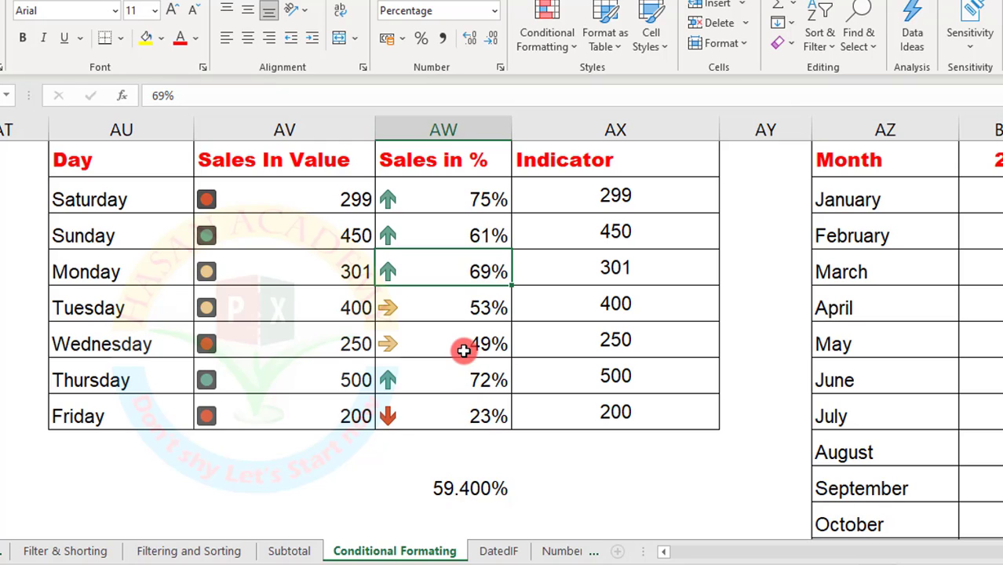
# - Enter the lower threshold formula =23%+50%*(75%-23%) in AX17 and reselect the cell
pyautogui.click(604, 487)
pyautogui.write('=')
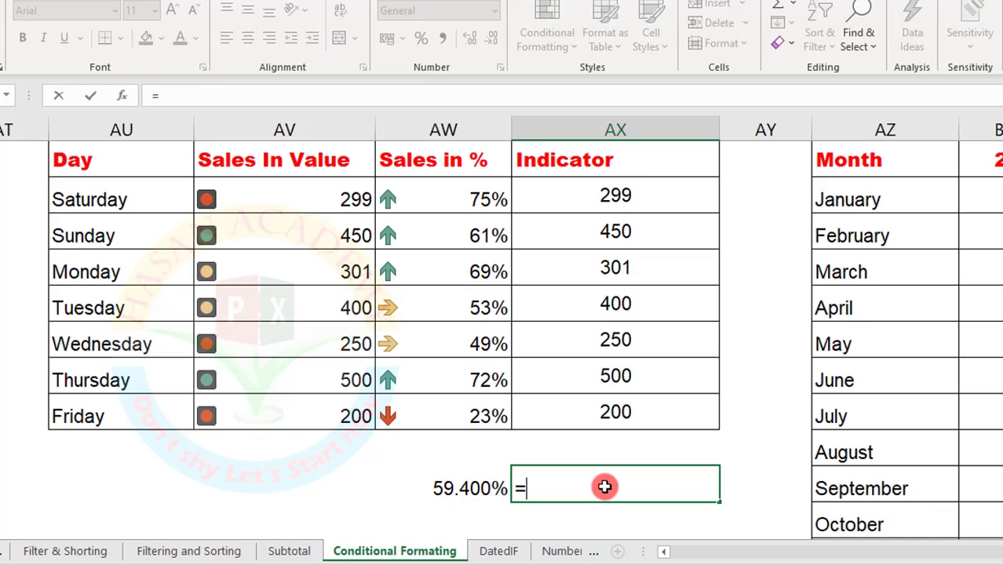
pyautogui.write('23%+')
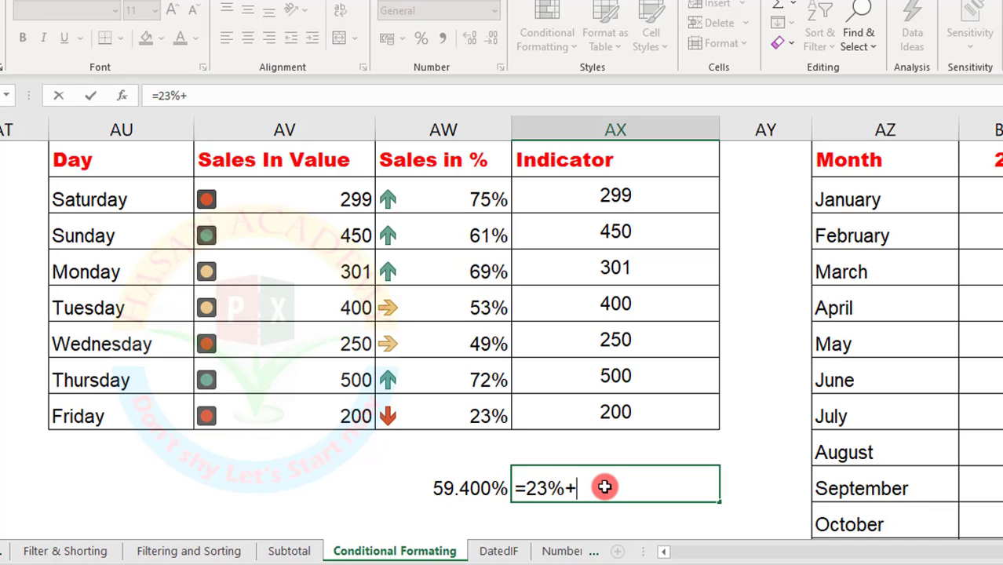
pyautogui.write('50%/8')
pyautogui.press('BackSpace')
pyautogui.press('BackSpace')
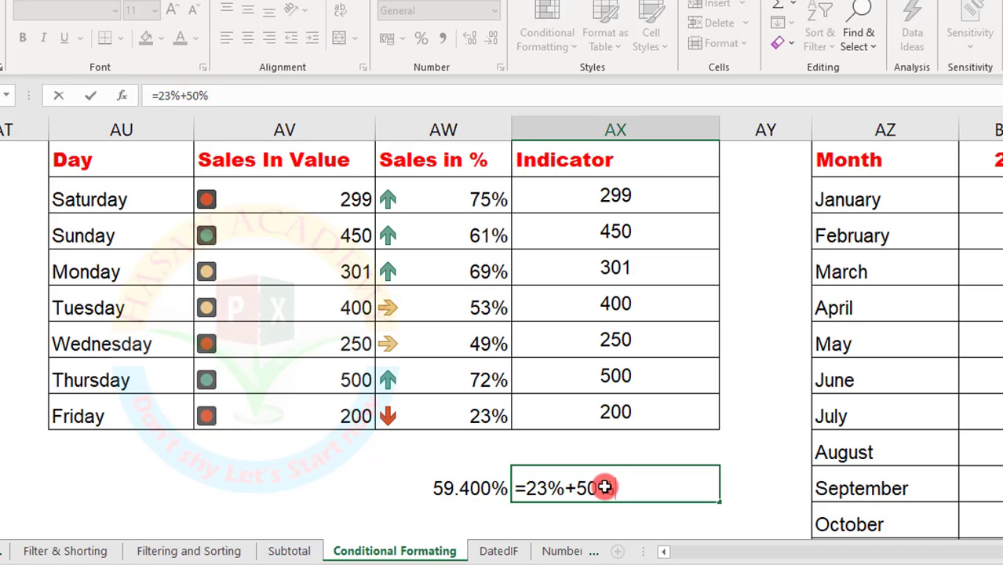
pyautogui.write('*(75')
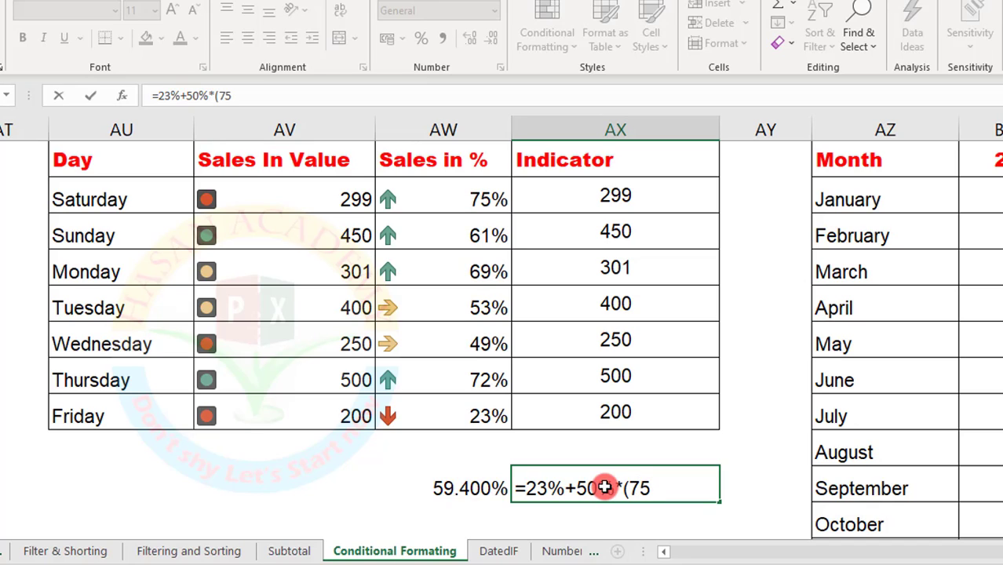
pyautogui.write('%-')
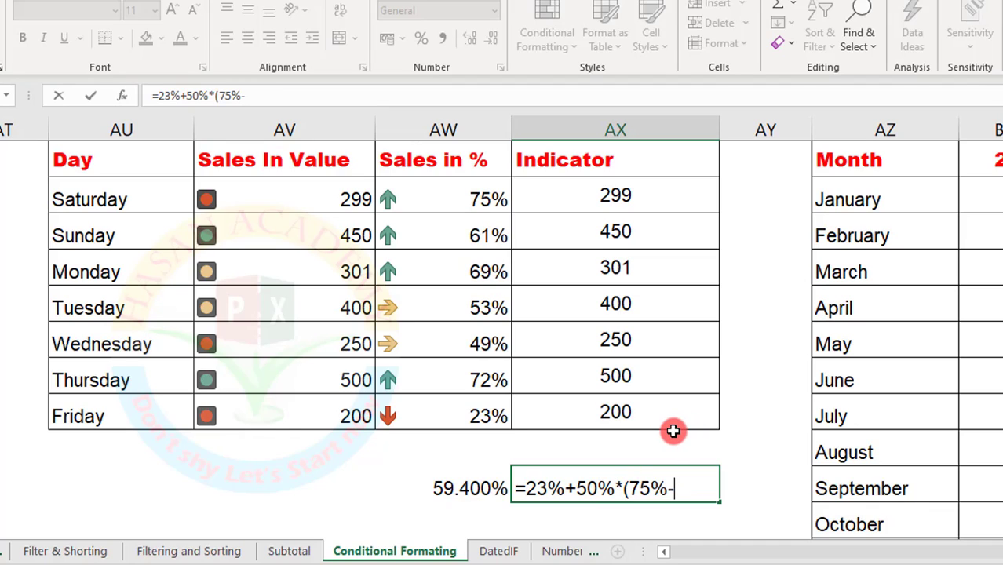
pyautogui.write('23%')
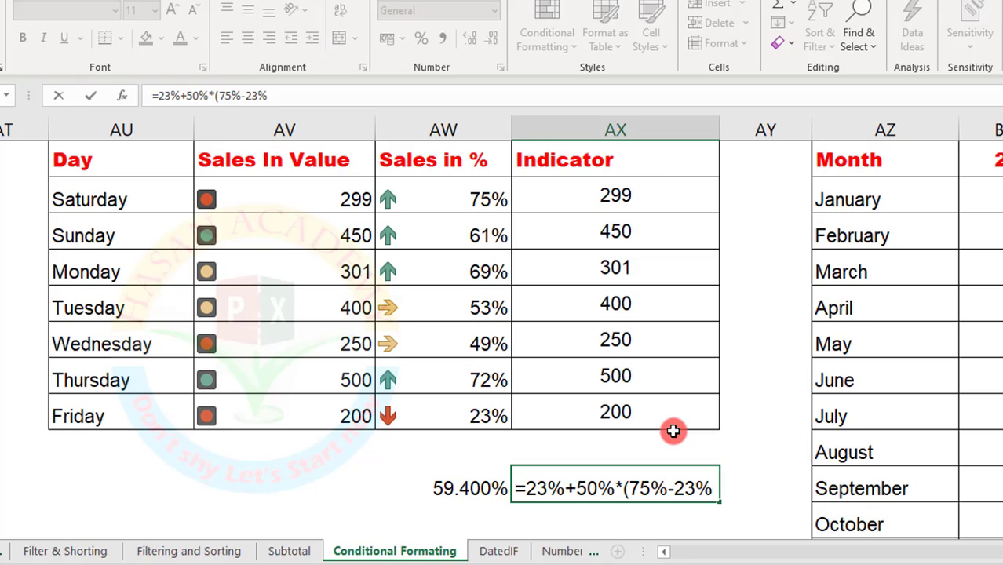
pyautogui.write(')')
pyautogui.press('Return')
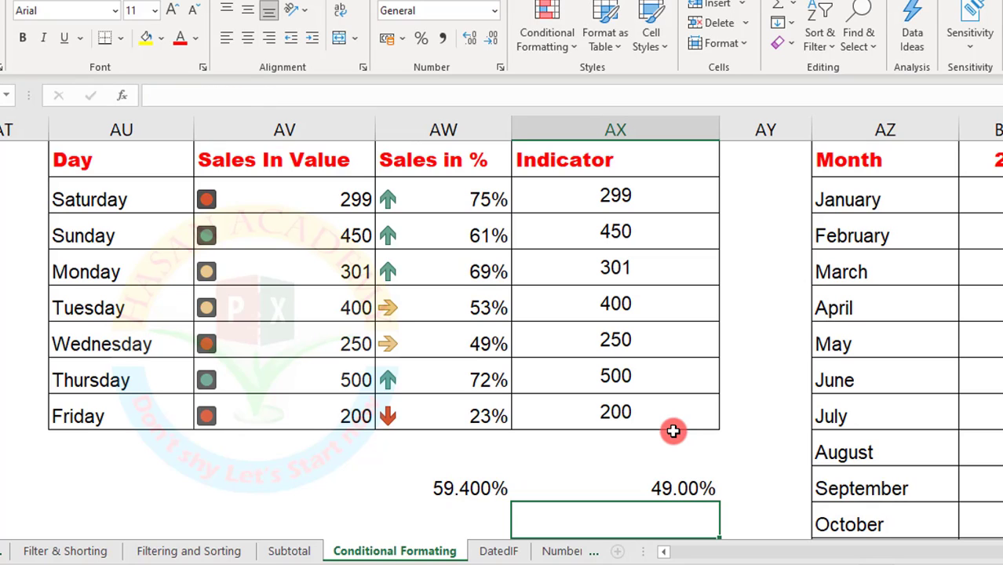
pyautogui.press('Up')
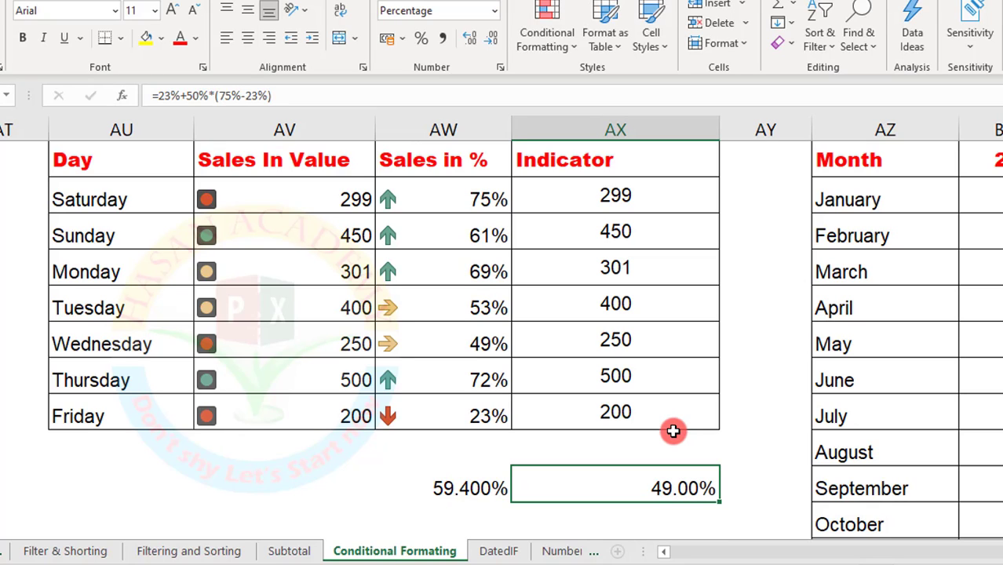
# - Set Wednesday's Sales in % value in AW13 to 48% and reselect the cell to check its arrow
pyautogui.click(480, 369)
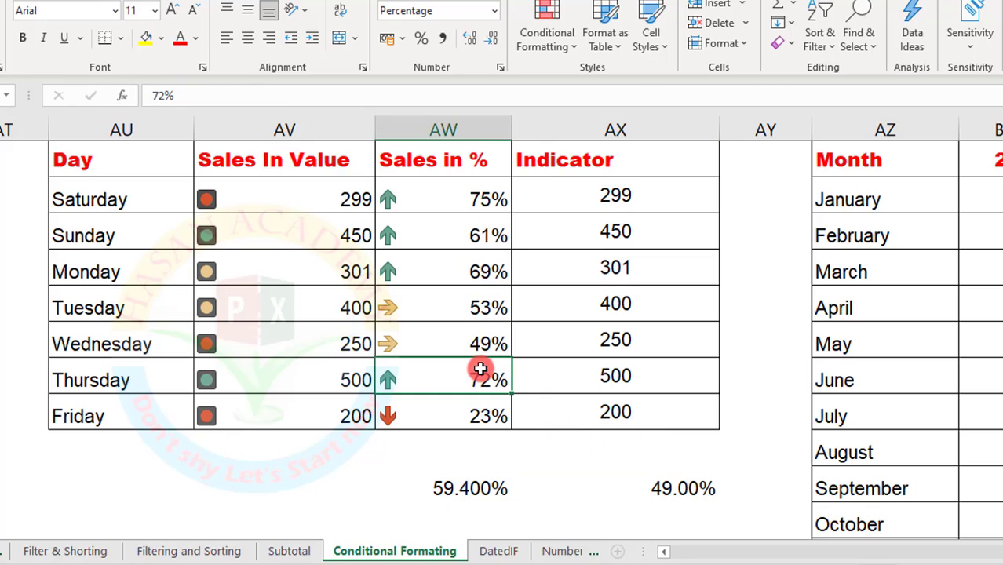
pyautogui.click(469, 334)
pyautogui.write('48')
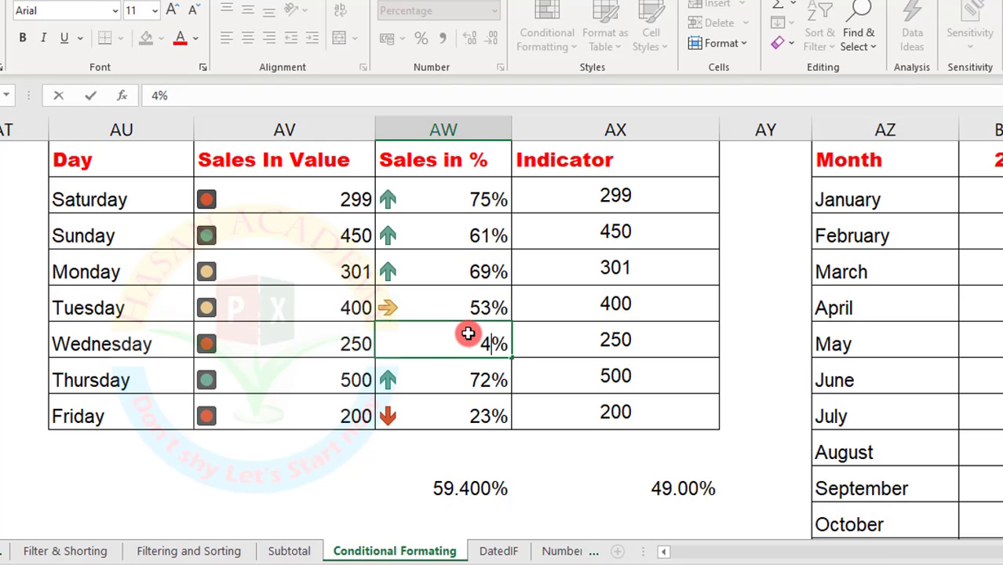
pyautogui.press('Return')
pyautogui.click(468, 334)
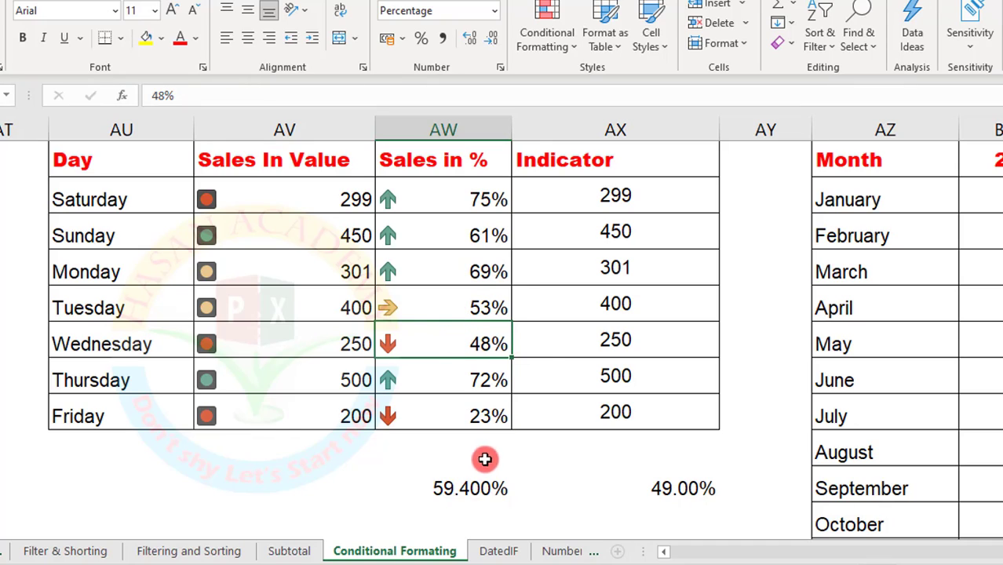
# - Compare the upper and lower threshold formulas in AW17 and AX17 with the arrows down the Sales in % column
pyautogui.click(456, 493)
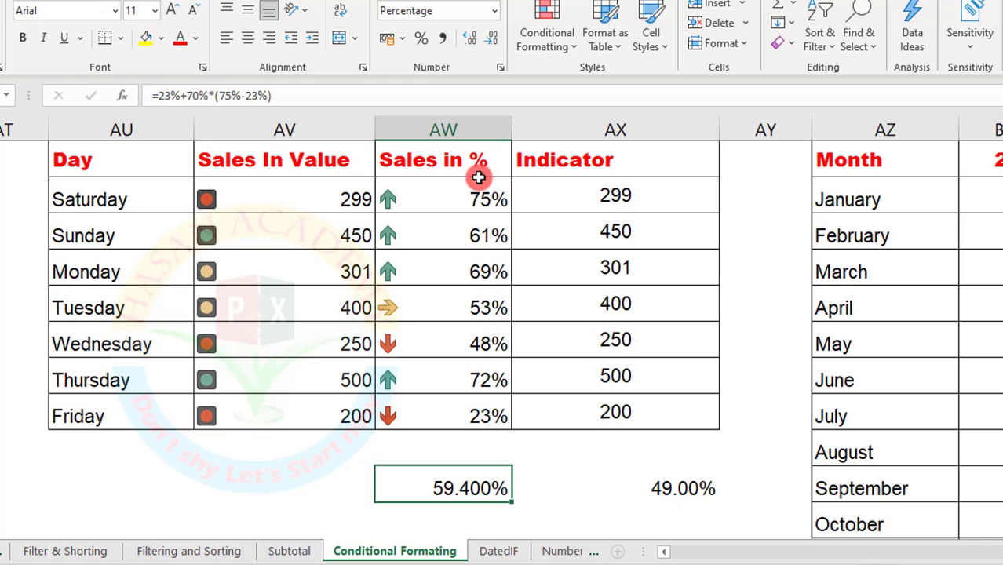
pyautogui.press('Right')
pyautogui.press('Left')
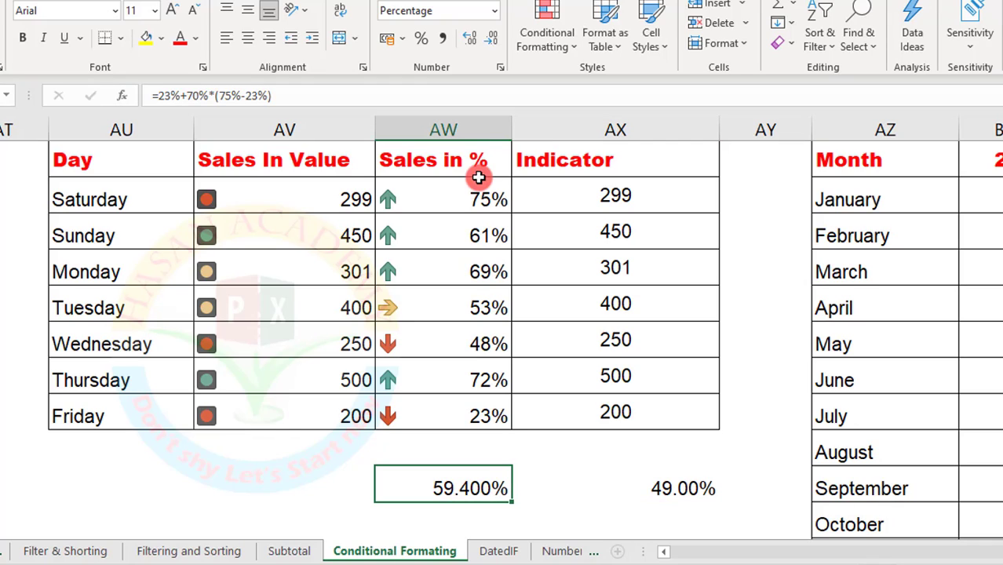
pyautogui.click(397, 305)
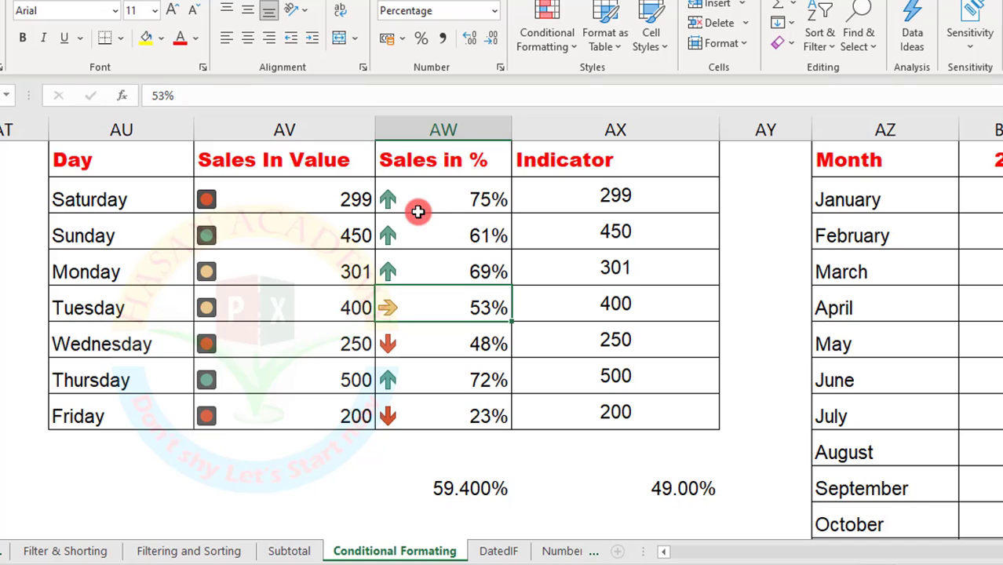
pyautogui.click(453, 203)
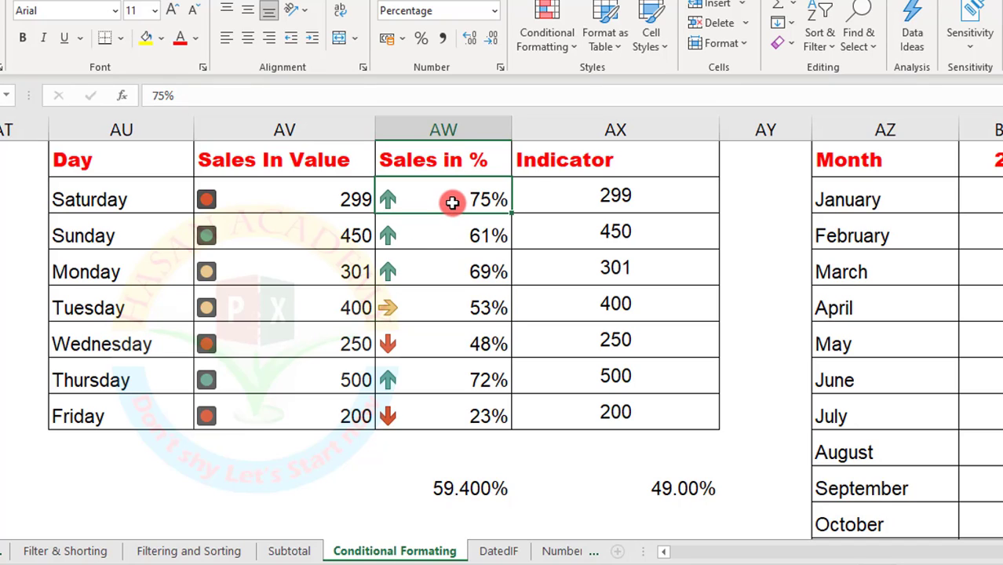
pyautogui.press('Down')
pyautogui.press('Down')
pyautogui.press('Down')
pyautogui.press('Down')
pyautogui.press('Down')
pyautogui.press('Down')
pyautogui.press('Down')
pyautogui.press('Down')
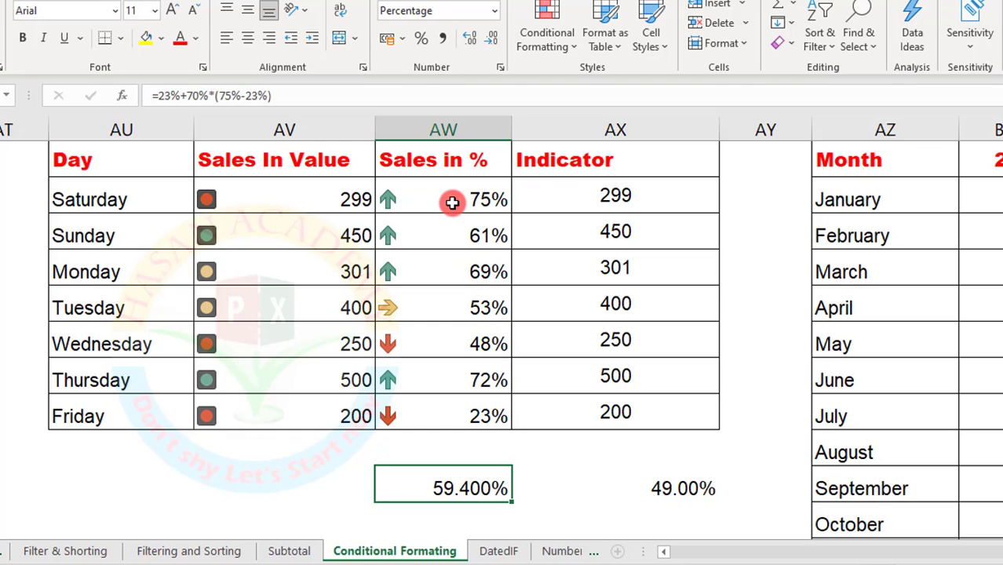
pyautogui.press('Right')
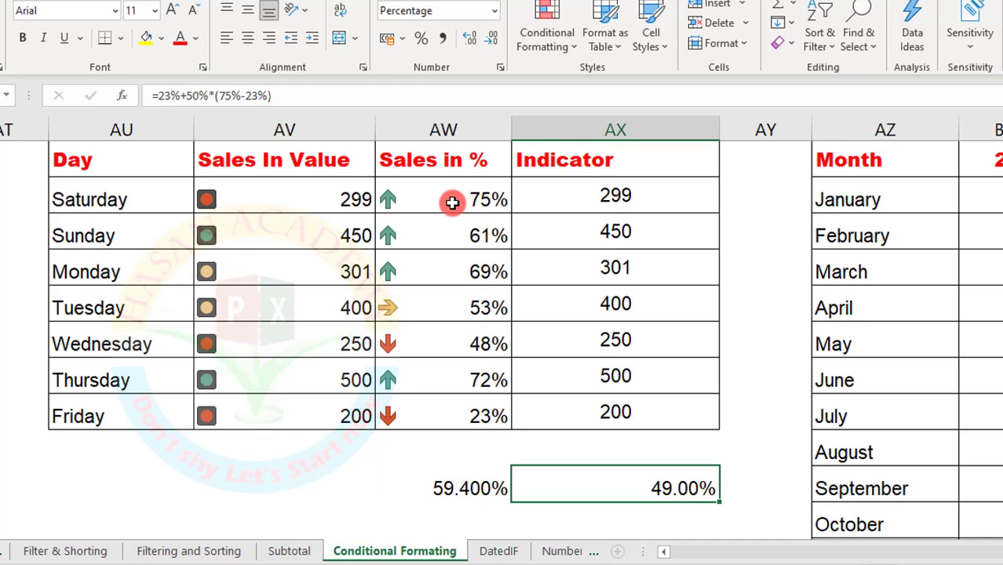
pyautogui.press('Left')
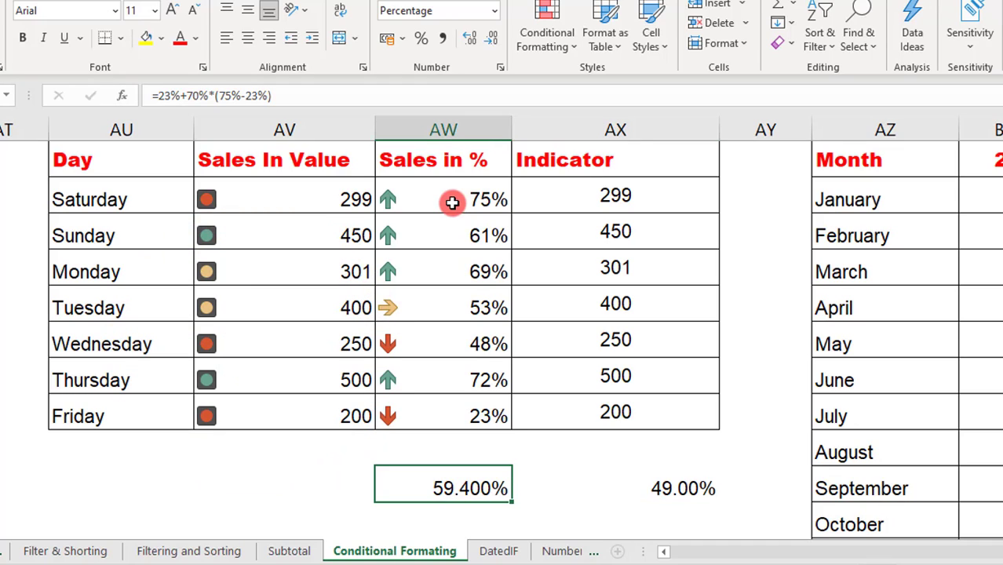